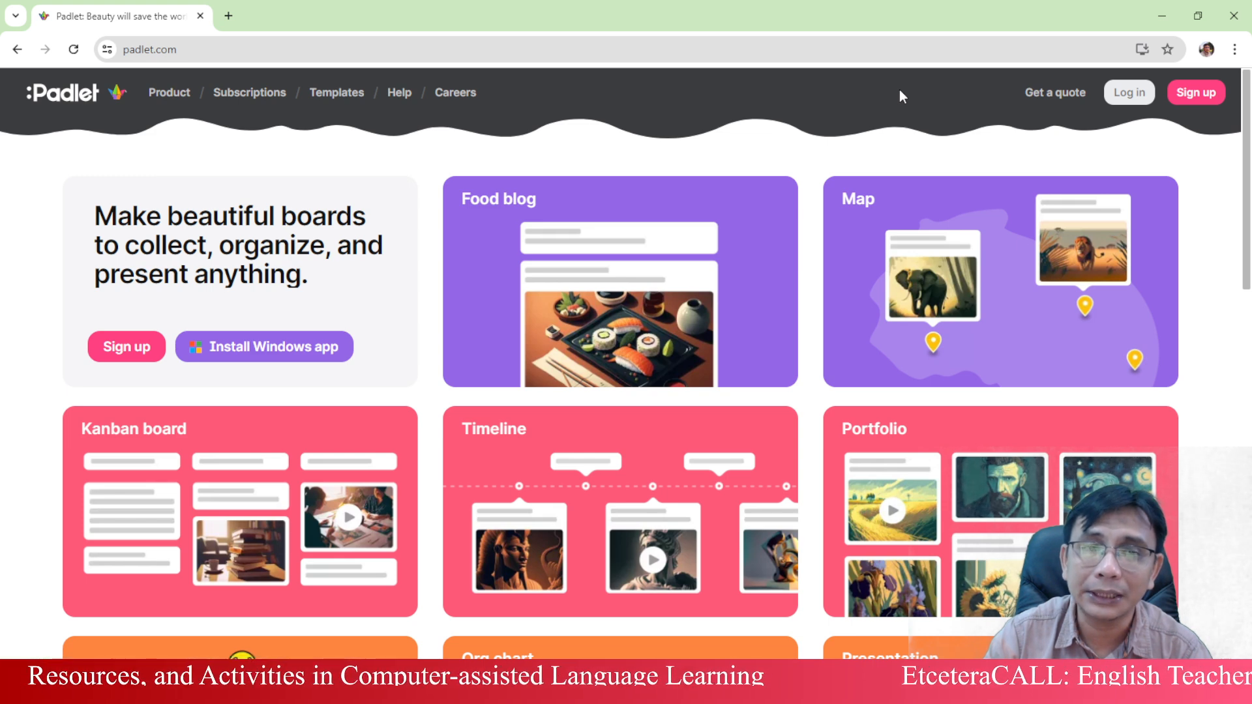
- Log in to Padlet with a Google account and allow Padlet access to it
{"action": "left_click", "coordinate": [1201, 93]}
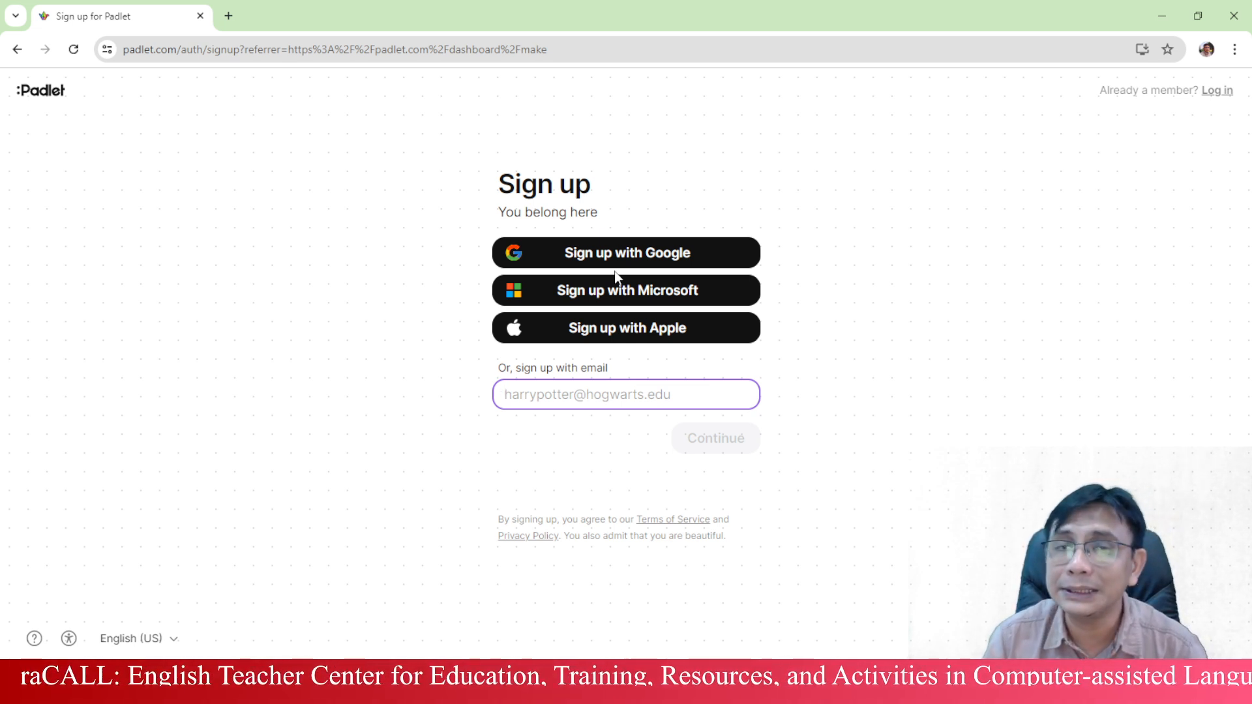
{"action": "left_click", "coordinate": [16, 50]}
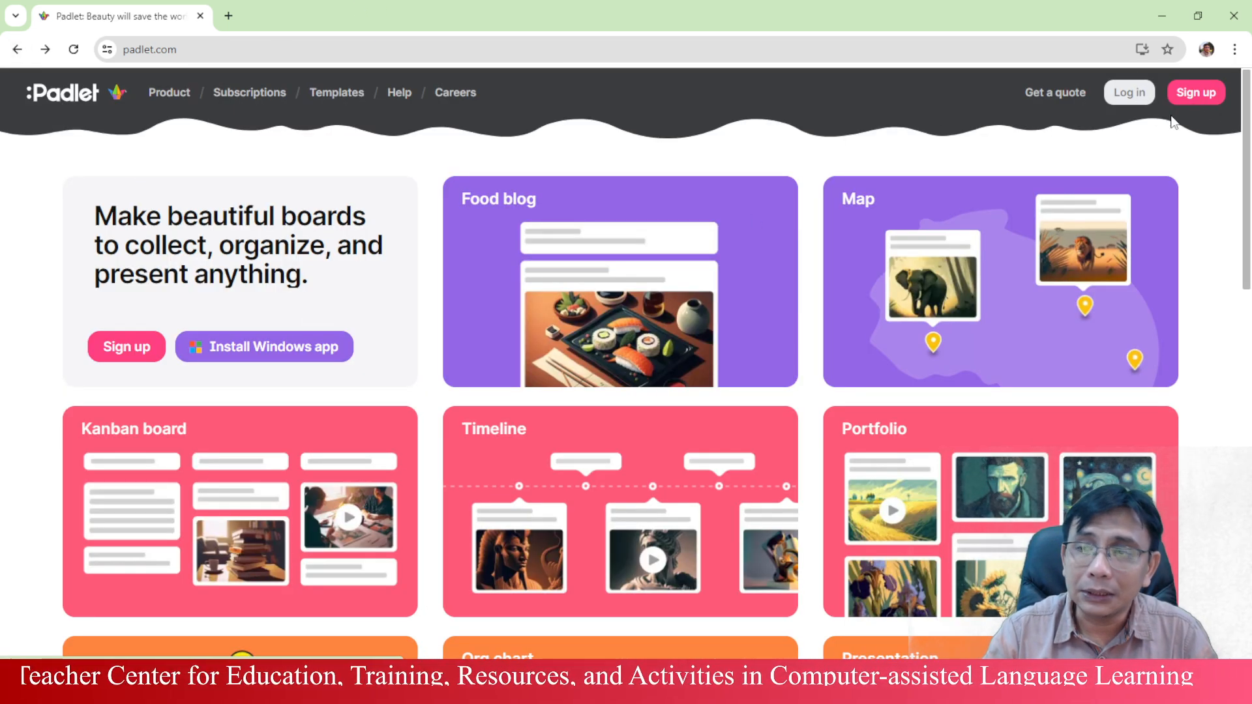
{"action": "left_click", "coordinate": [1136, 97]}
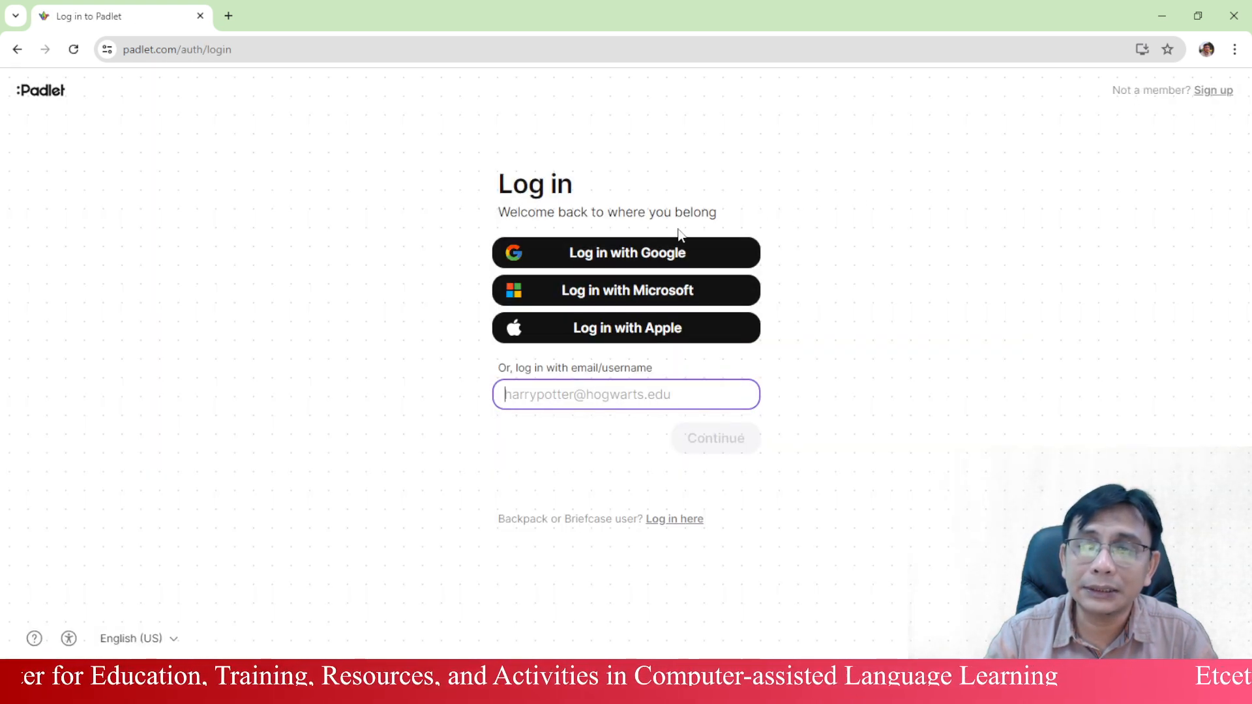
{"action": "left_click", "coordinate": [680, 259]}
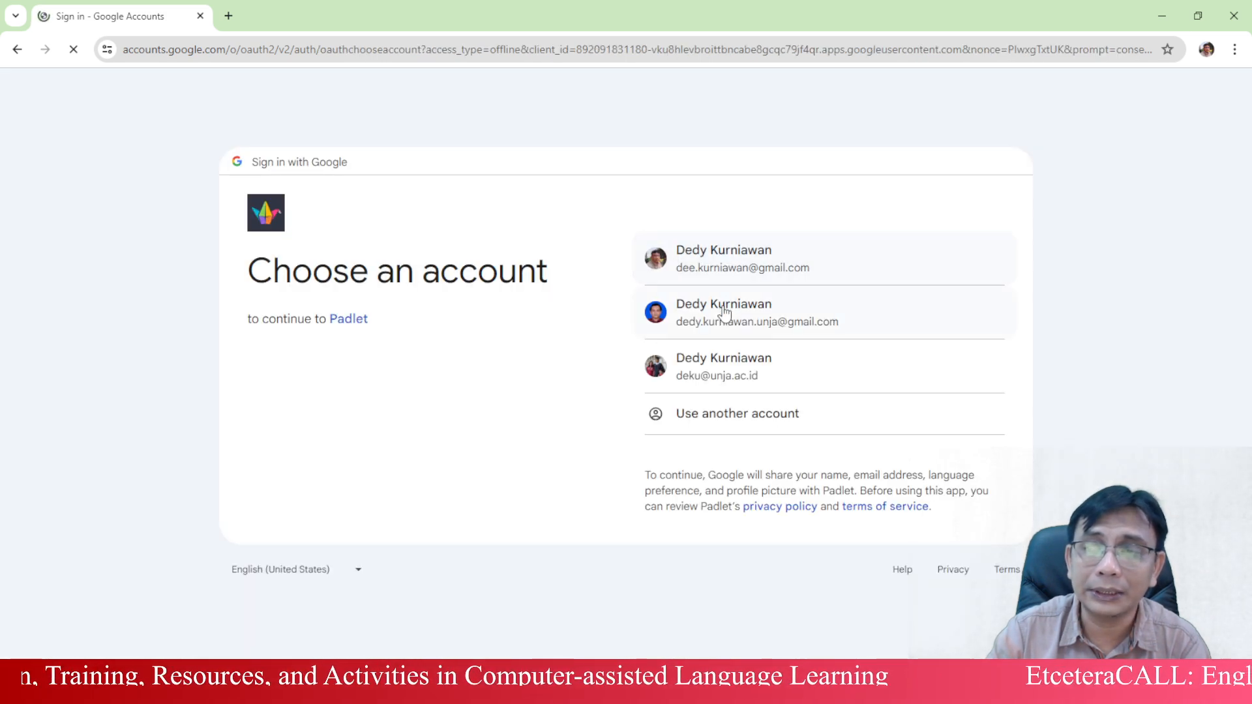
{"action": "left_click", "coordinate": [723, 310]}
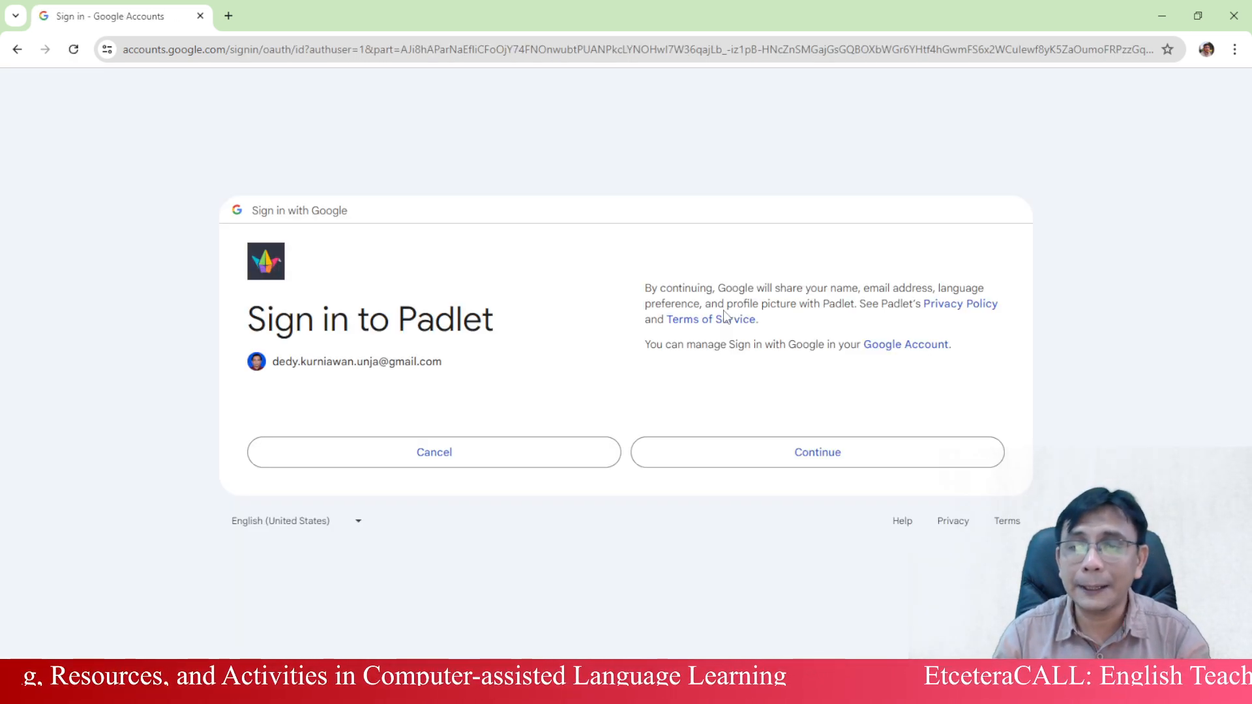
{"action": "left_click", "coordinate": [908, 460]}
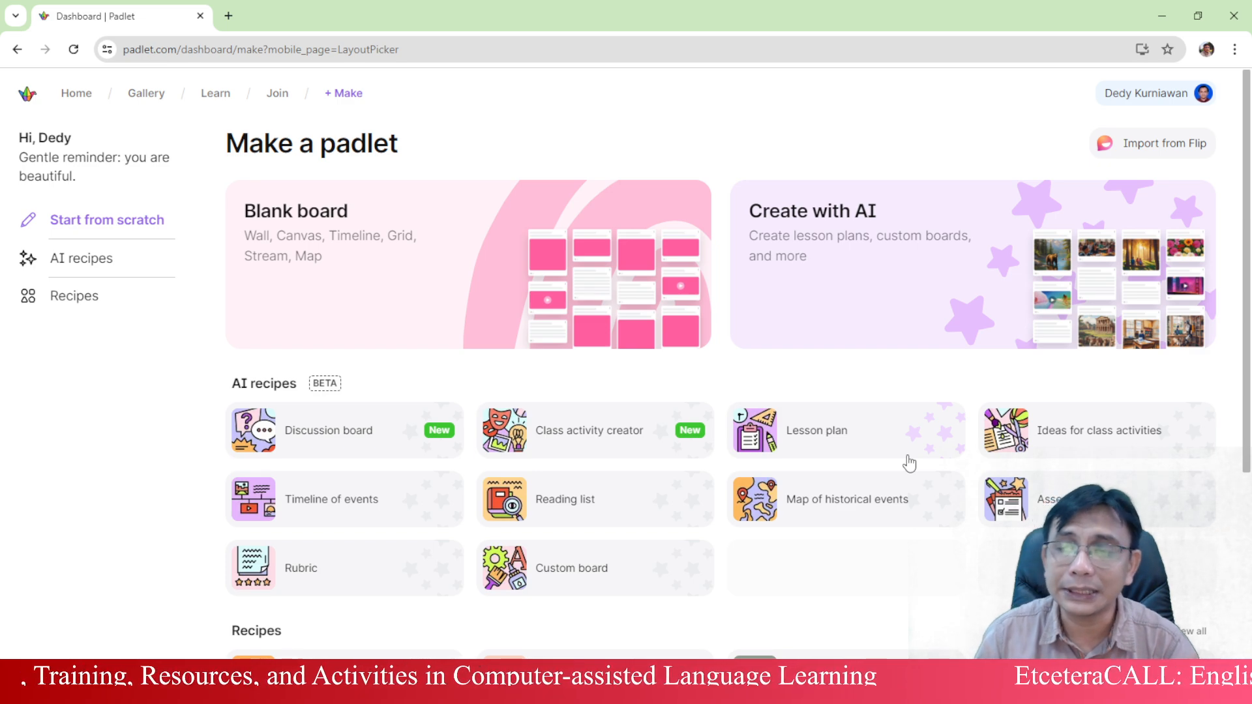
- Browse the Make a padlet page options to start a new blank board
{"action": "scroll", "coordinate": [637, 405], "scroll_direction": "down", "scroll_amount": 4}
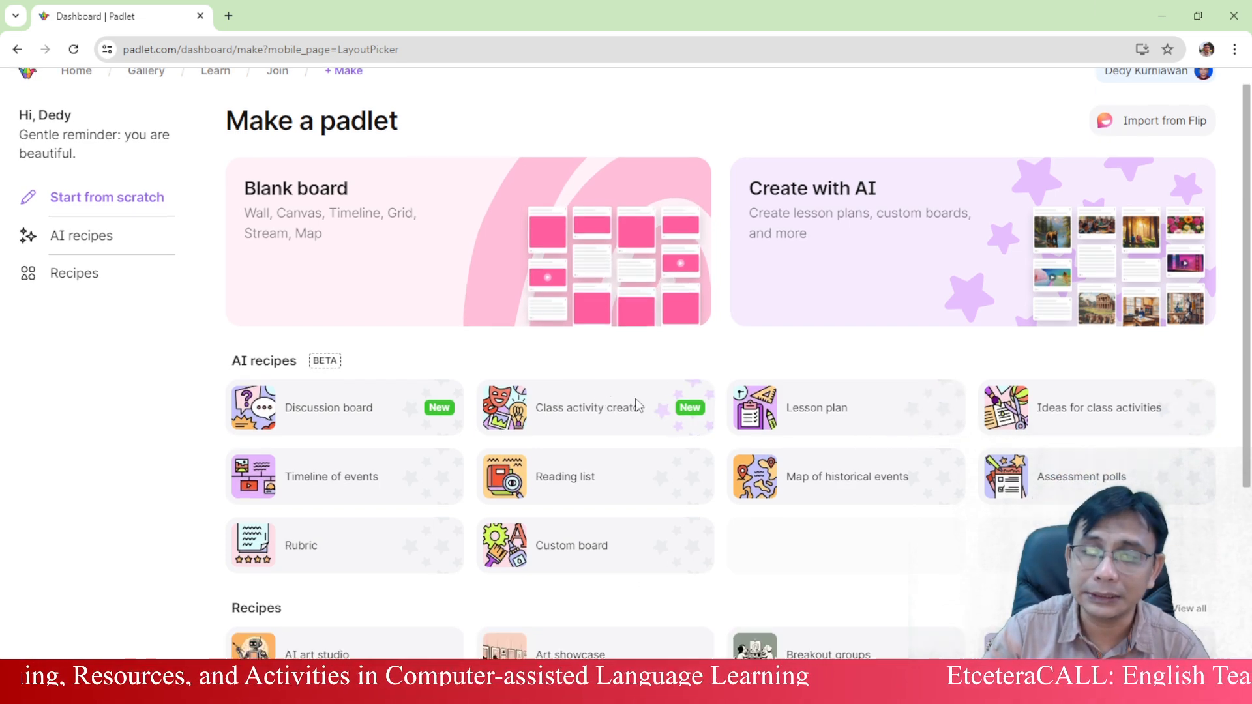
{"action": "scroll", "coordinate": [556, 347], "scroll_direction": "up", "scroll_amount": 4}
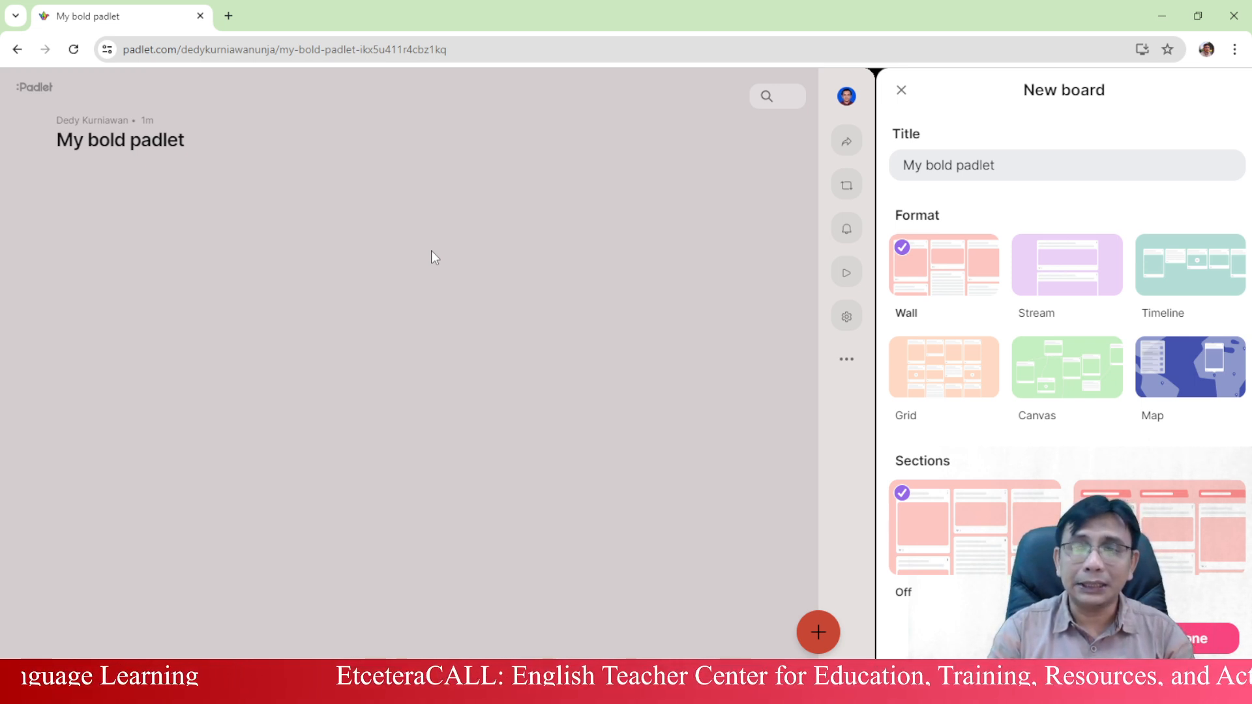
- Retitle the board from 'My bold padlet' to 'My First Padlet', keeping Wall format
{"action": "left_click", "coordinate": [991, 165]}
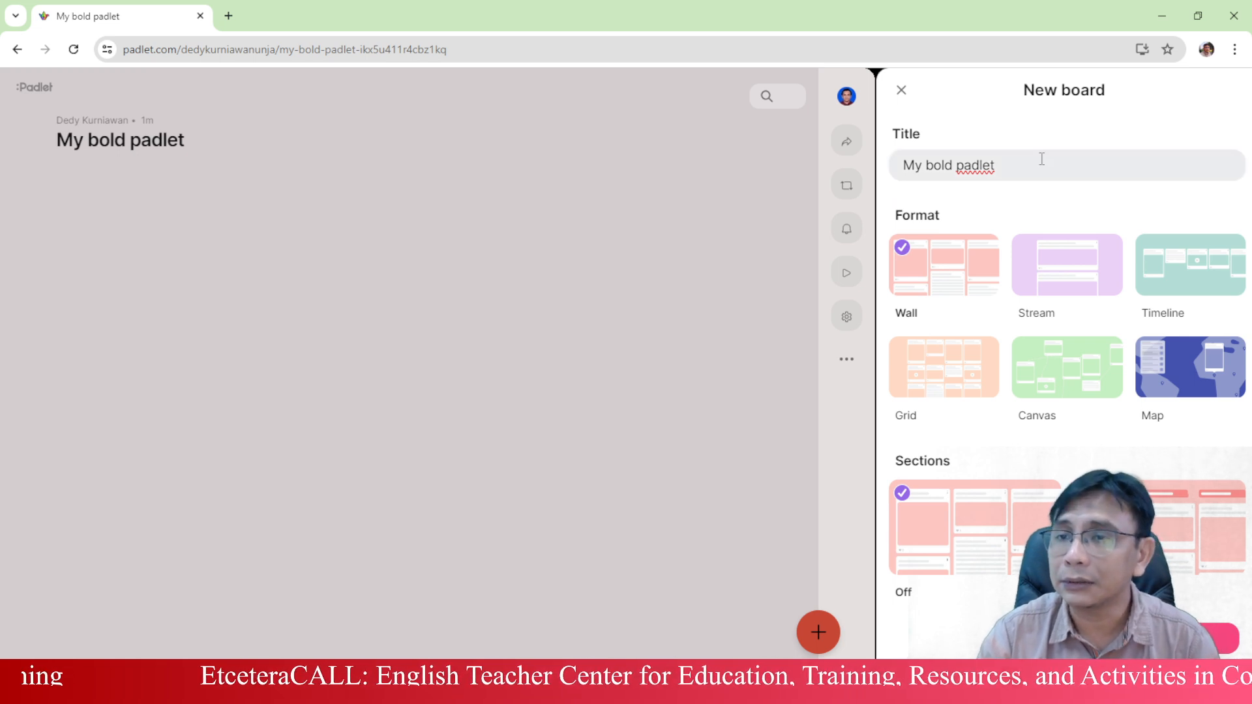
{"action": "triple_click", "coordinate": [1041, 166]}
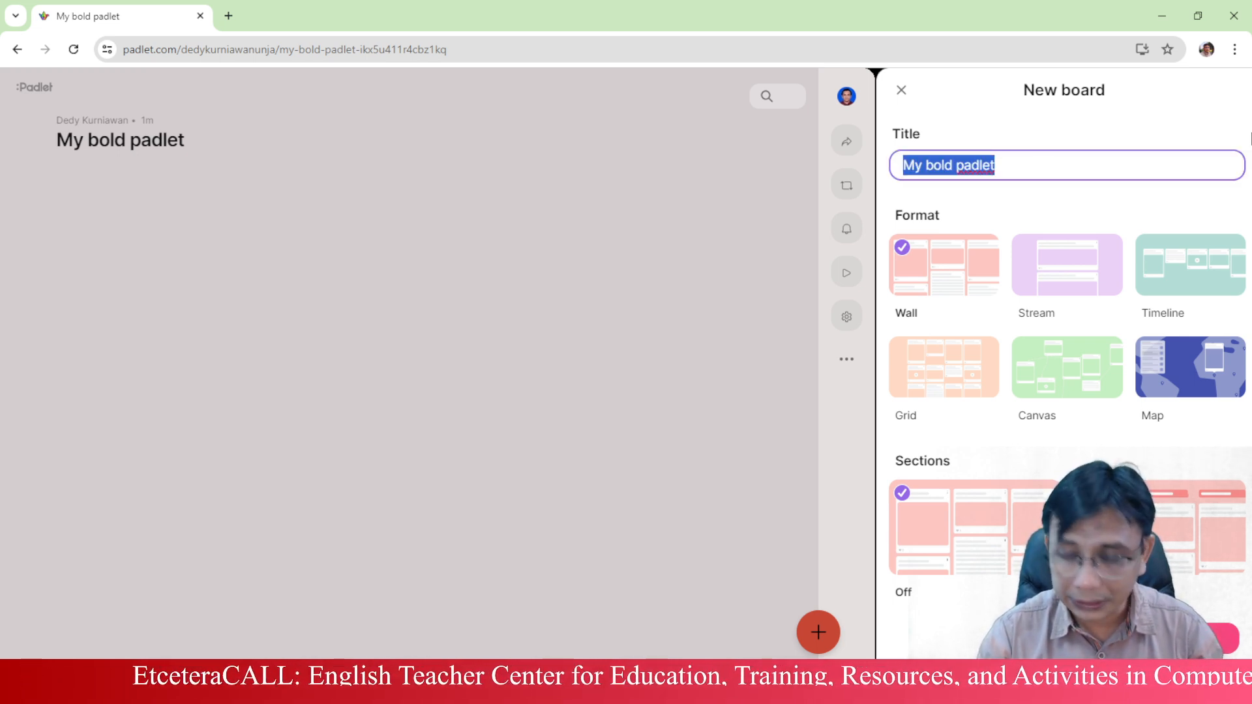
{"action": "type", "text": "M"}
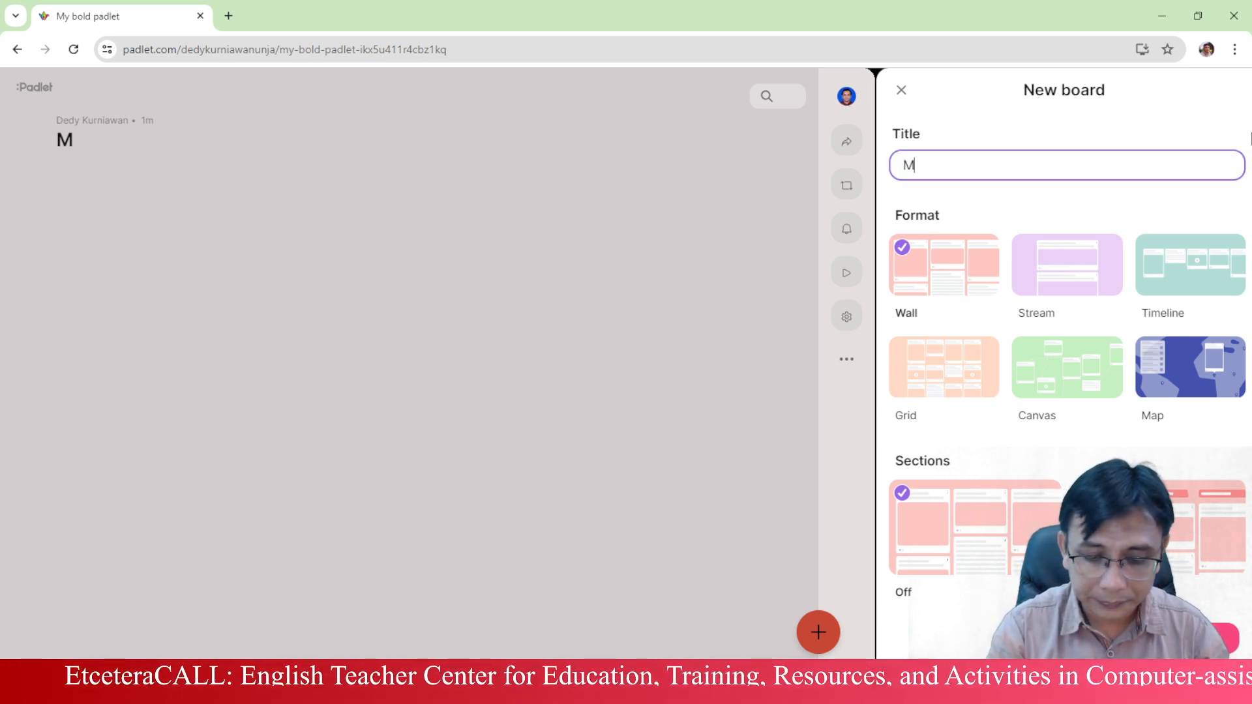
{"action": "type", "text": "y Fi"}
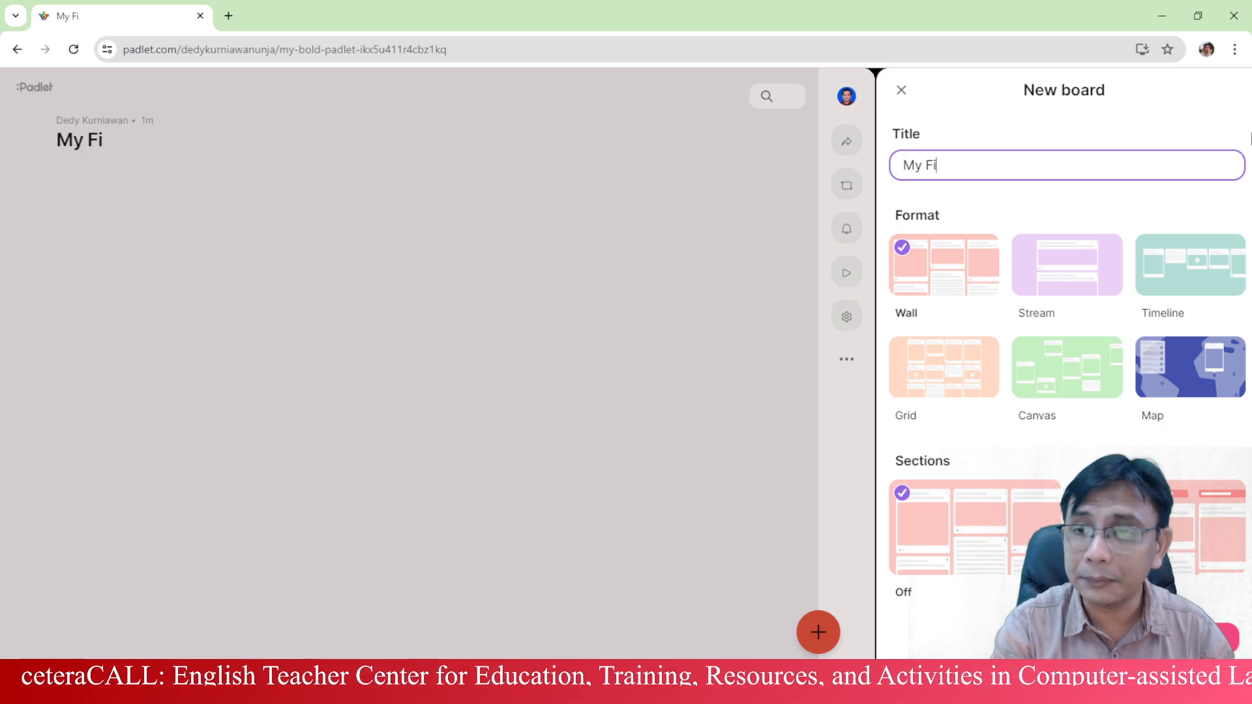
{"action": "type", "text": "rst Padlet"}
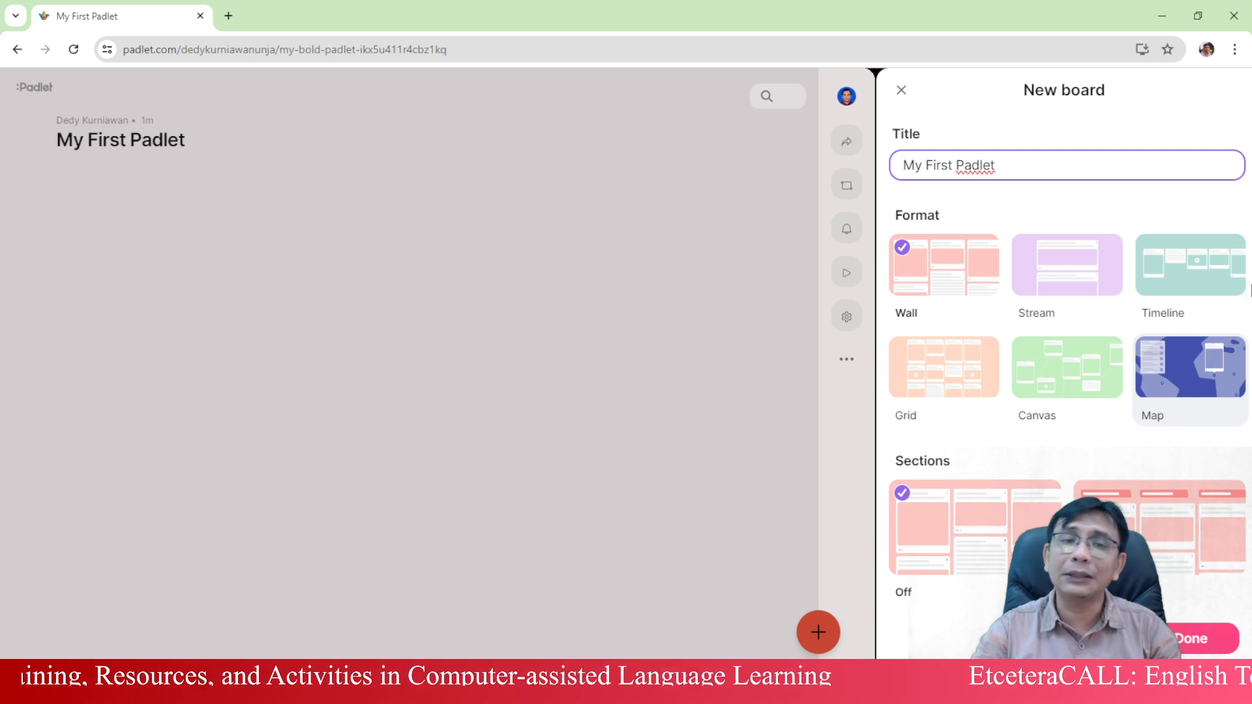
{"action": "left_click", "coordinate": [971, 271]}
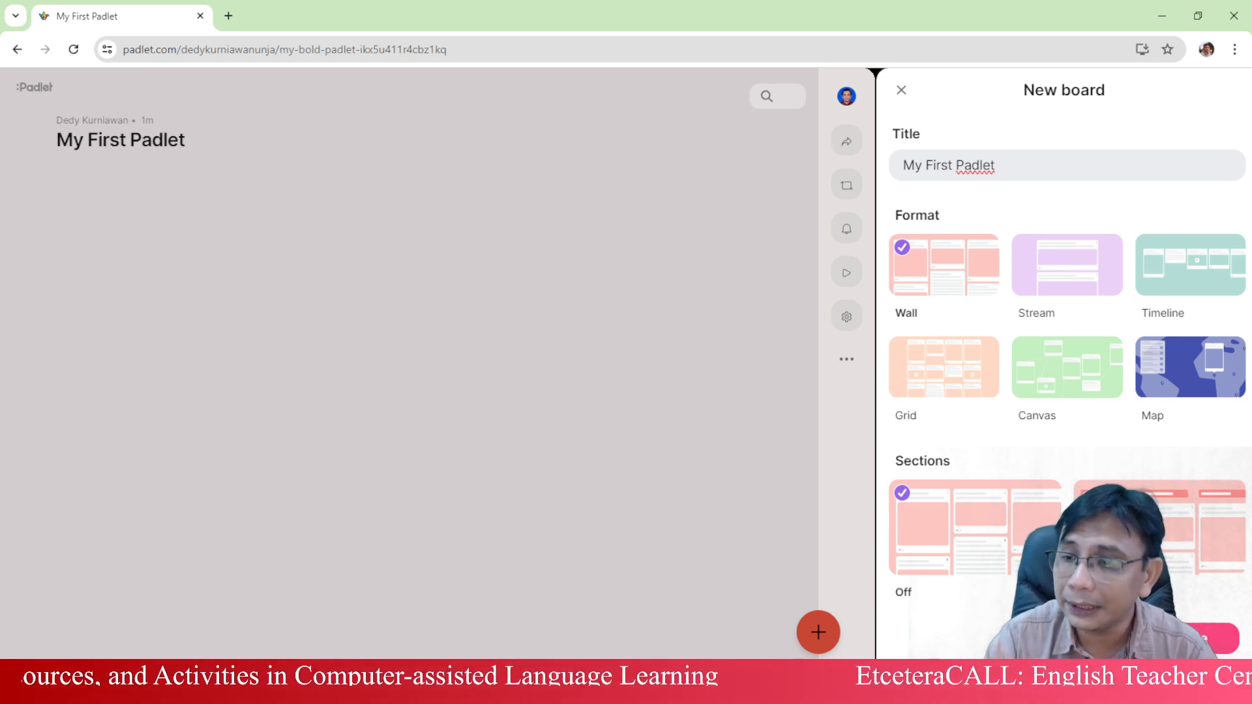
- Finish the New board panel with Done to reveal the empty My First Padlet wall
{"action": "left_click", "coordinate": [1219, 636]}
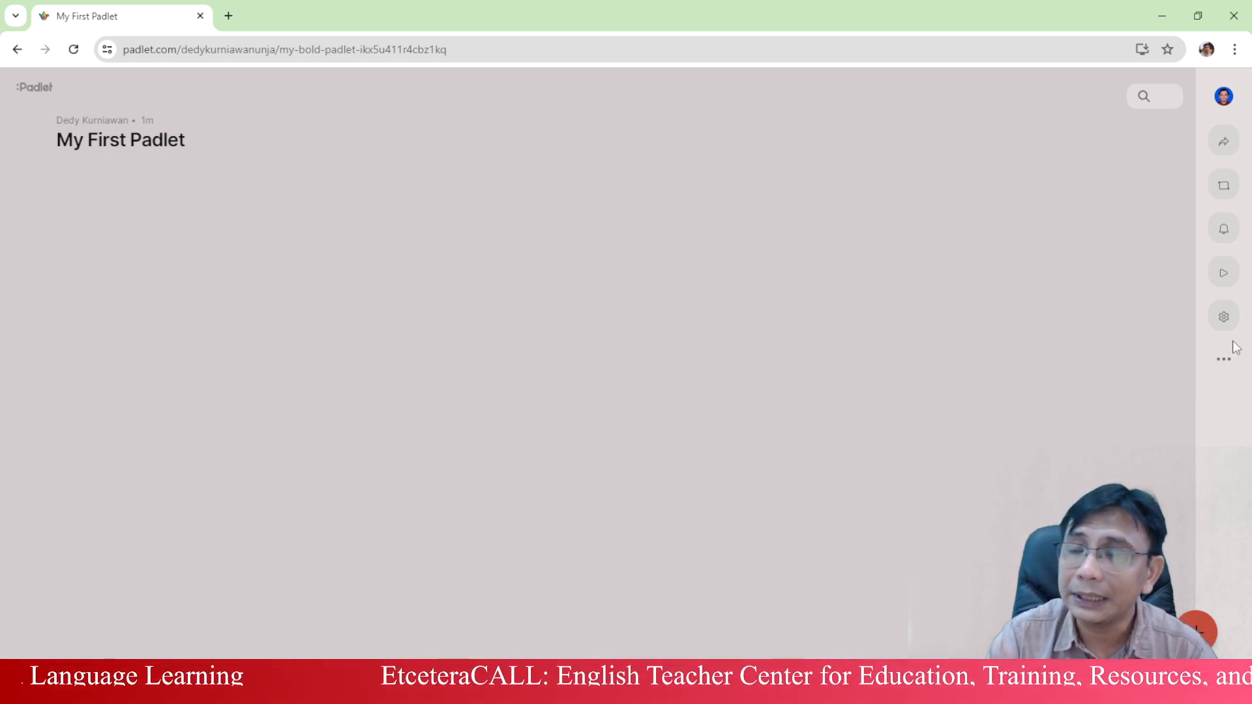
- Open the board's Share settings and show the visitor permission options, currently Writer
{"action": "left_click", "coordinate": [1223, 144]}
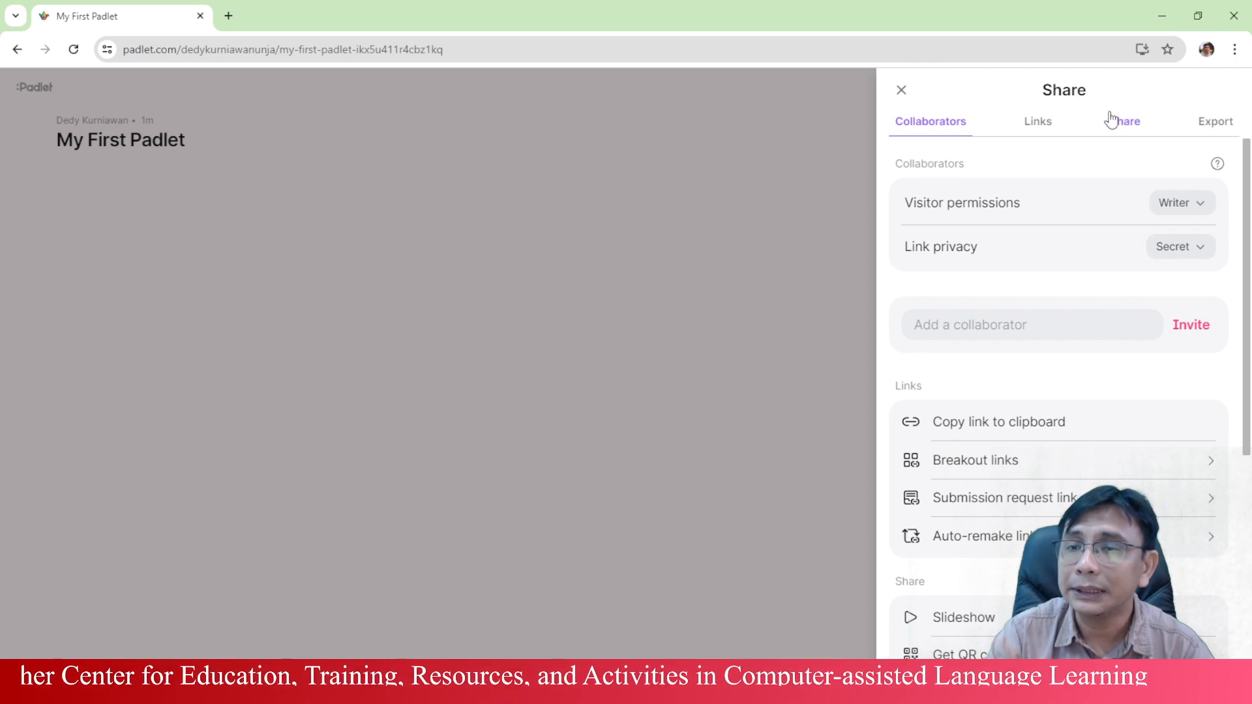
{"action": "scroll", "coordinate": [1093, 215], "scroll_direction": "down", "scroll_amount": 3}
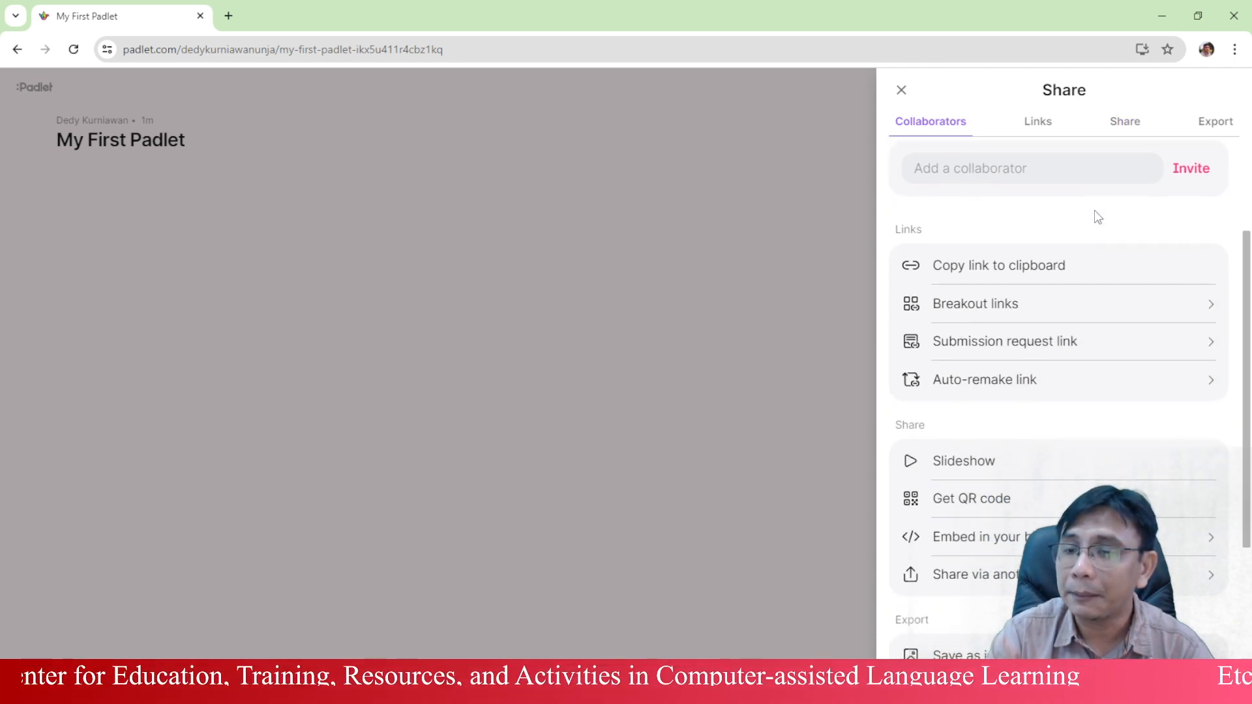
{"action": "scroll", "coordinate": [1093, 215], "scroll_direction": "up", "scroll_amount": 3}
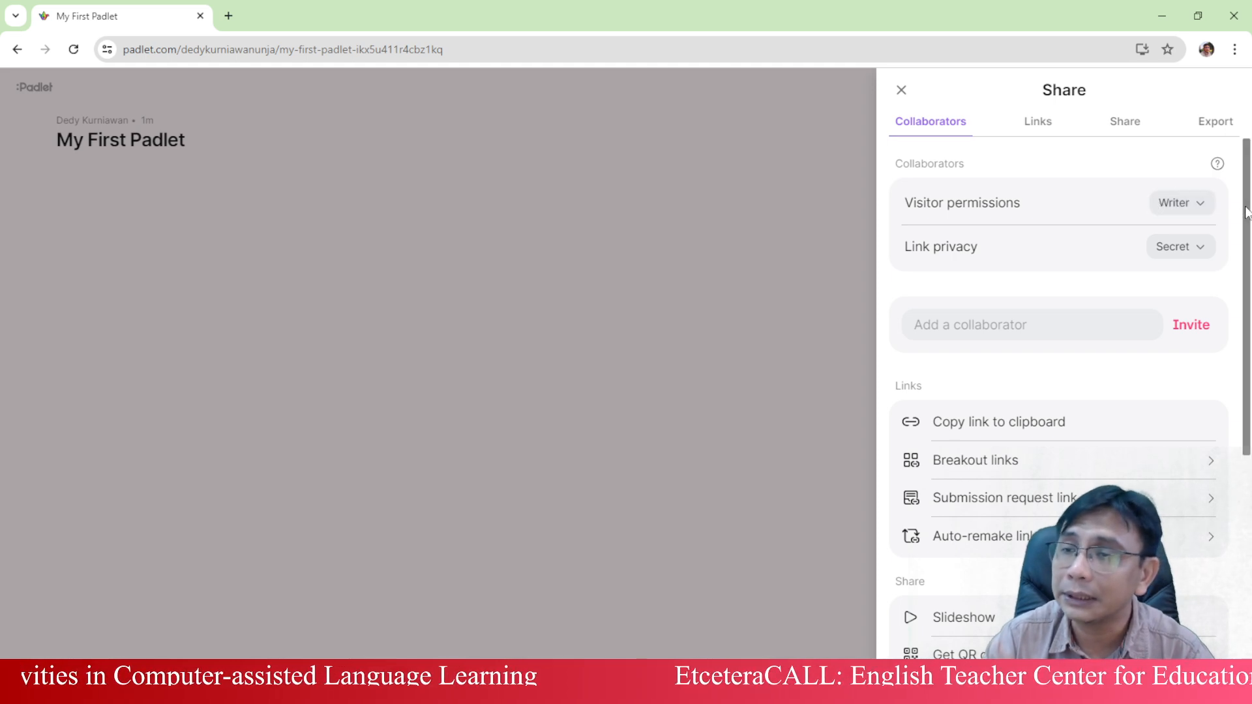
{"action": "left_click", "coordinate": [1200, 202]}
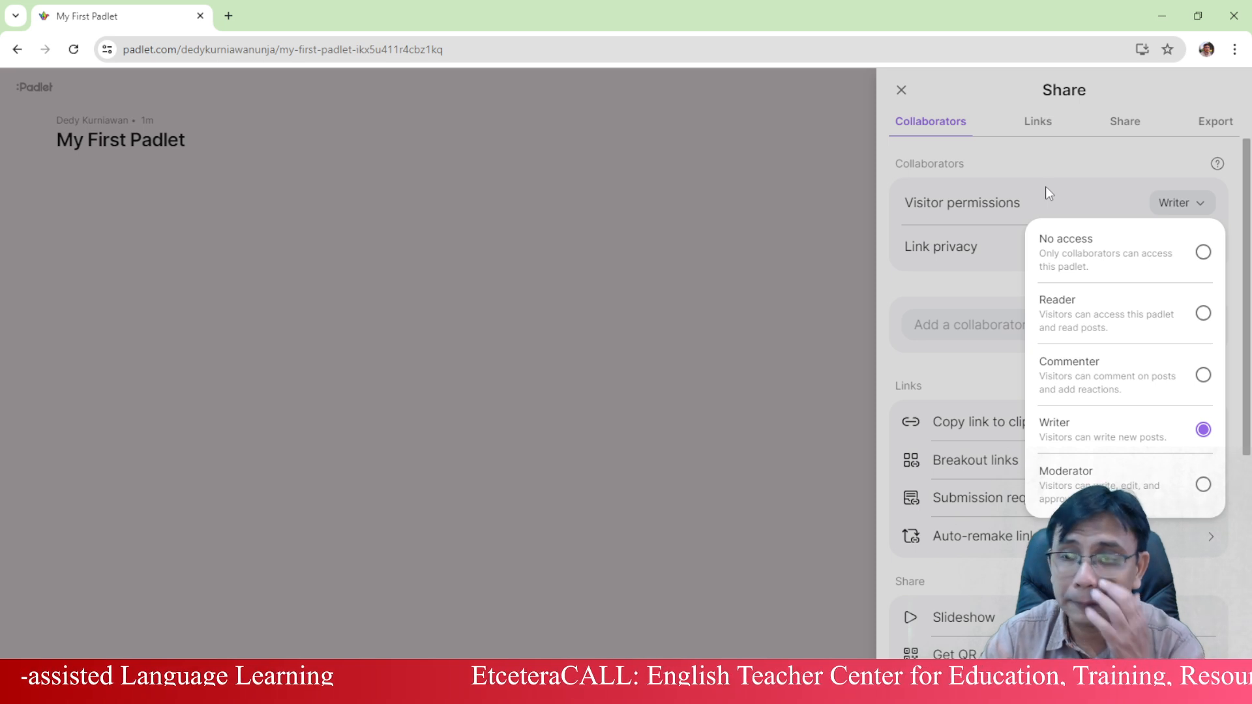
- Keep Writer visitor permission and show the link privacy options, leaving Secret selected
{"action": "left_click", "coordinate": [992, 276]}
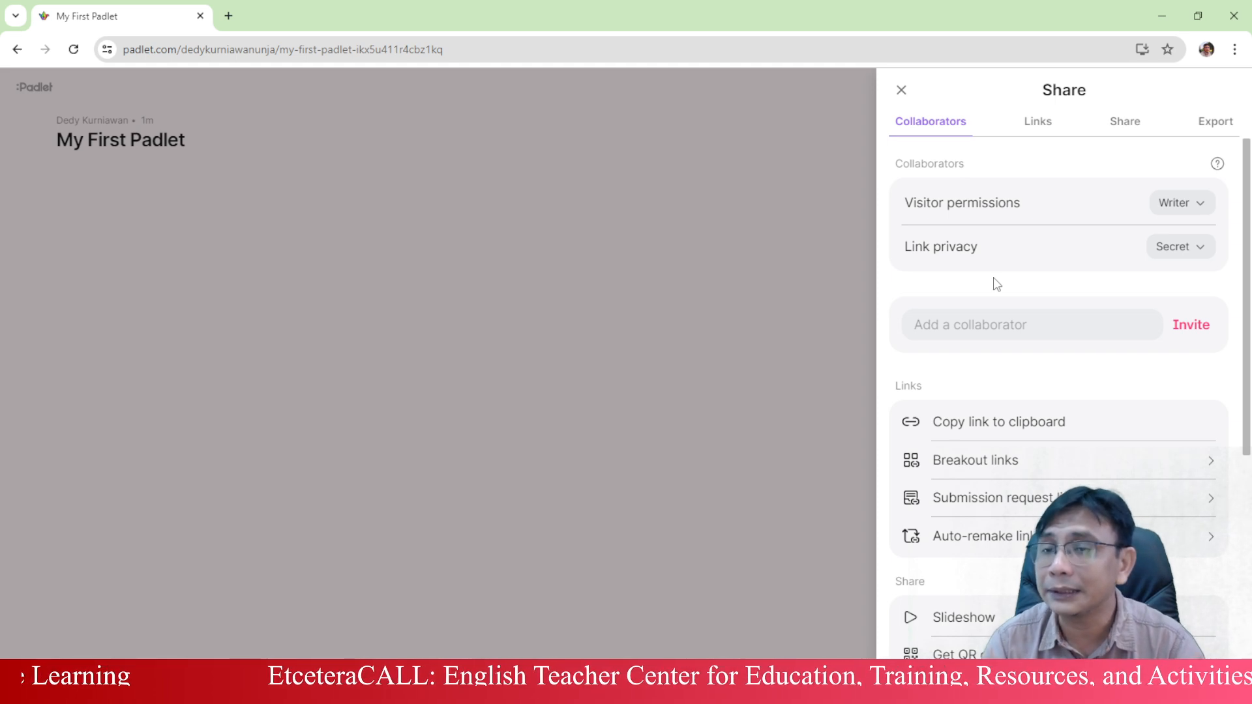
{"action": "left_click", "coordinate": [1190, 252]}
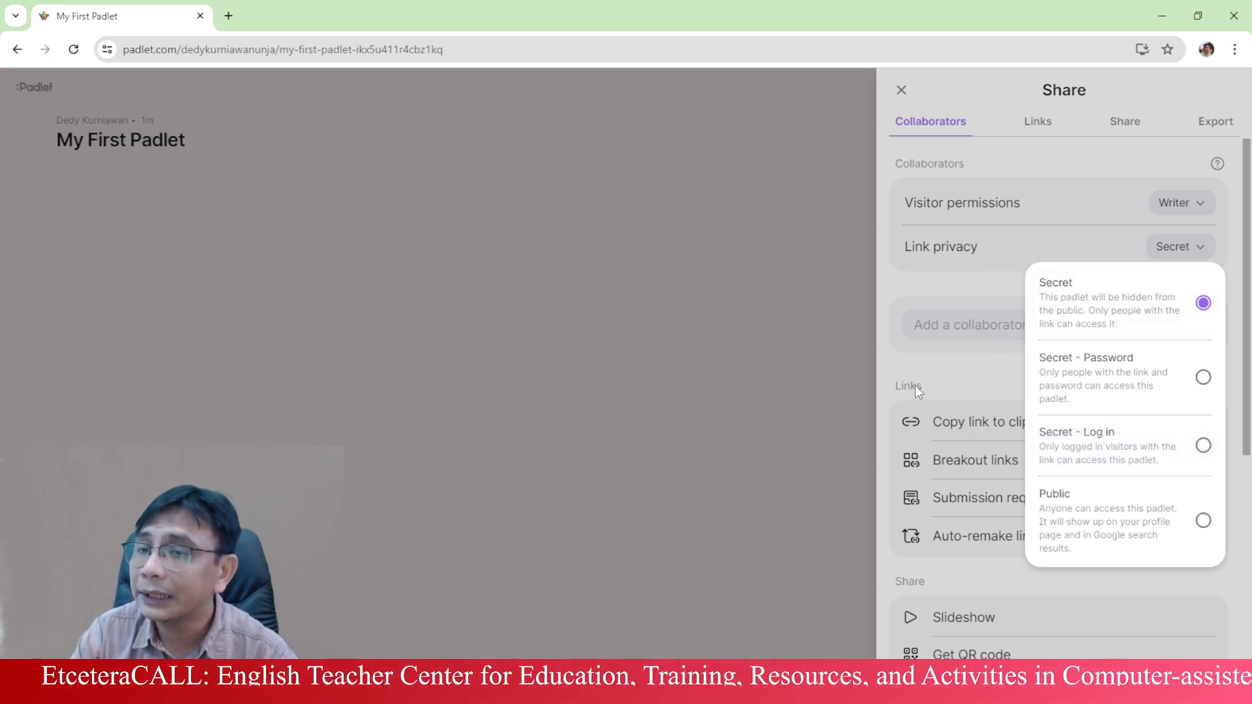
- Invite a collaborator by their e-mail address with Writer access, keeping link privacy Secret
{"action": "left_click", "coordinate": [967, 324]}
{"action": "left_click", "coordinate": [967, 324]}
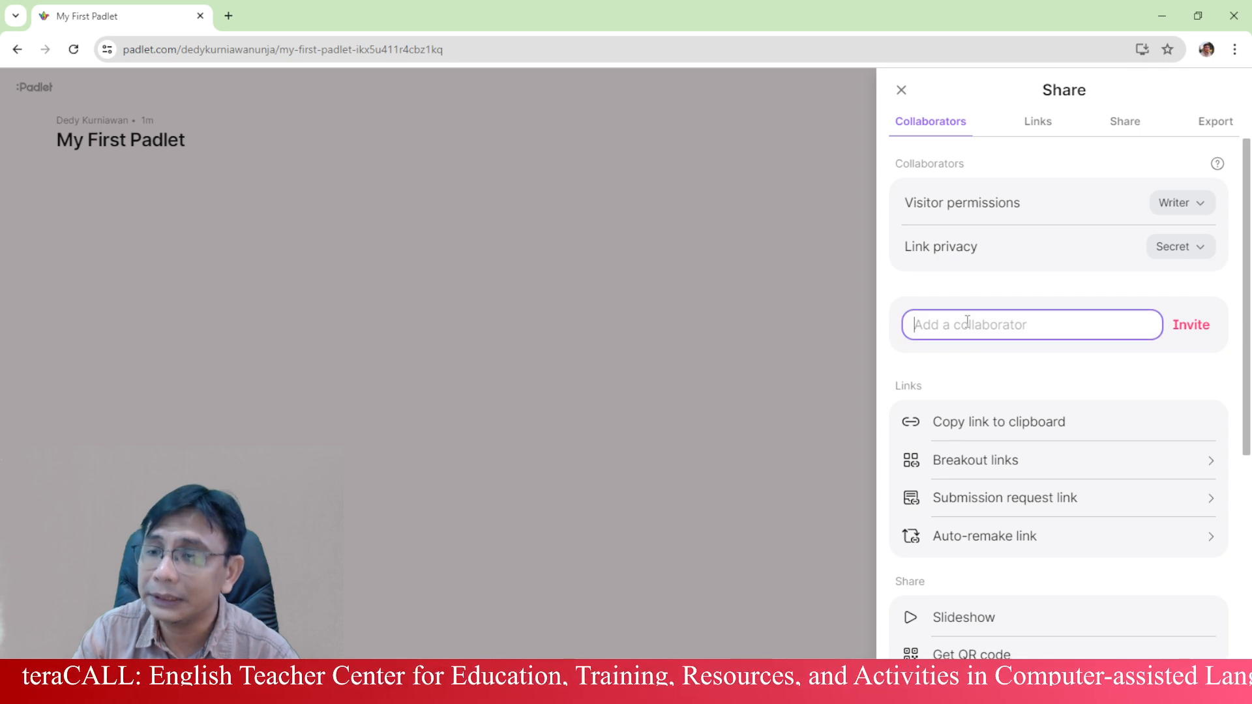
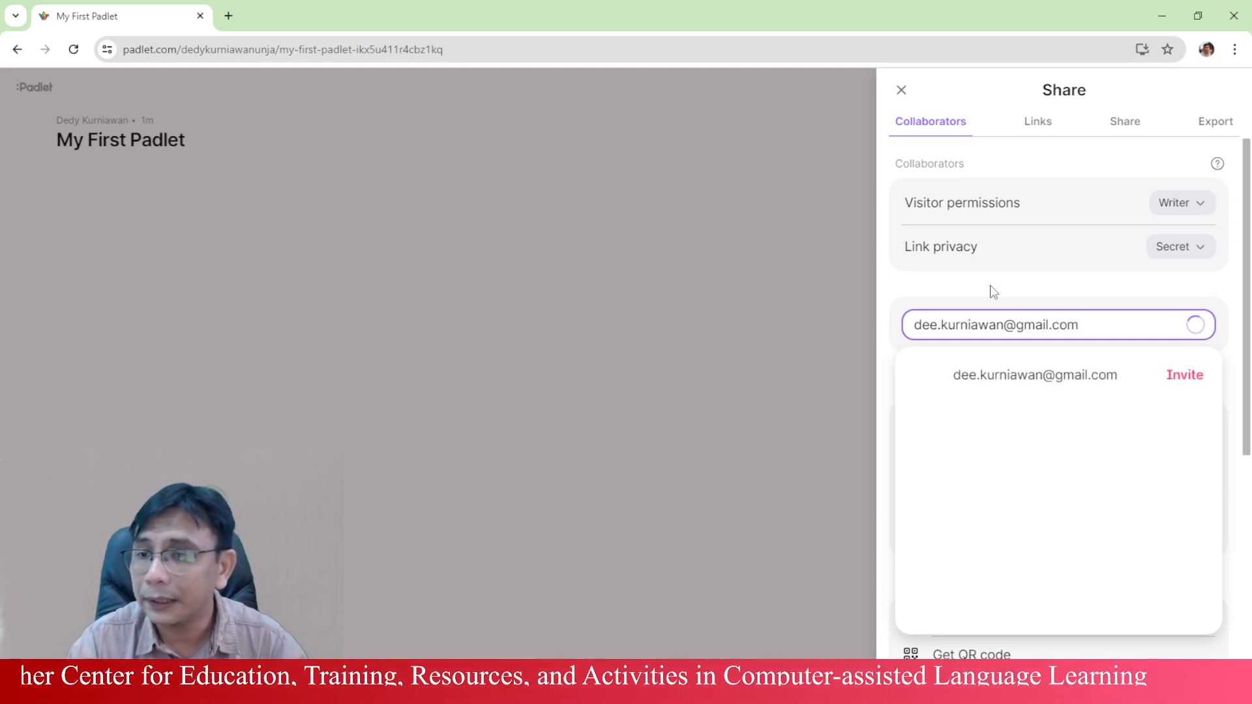
{"action": "left_click", "coordinate": [1141, 376]}
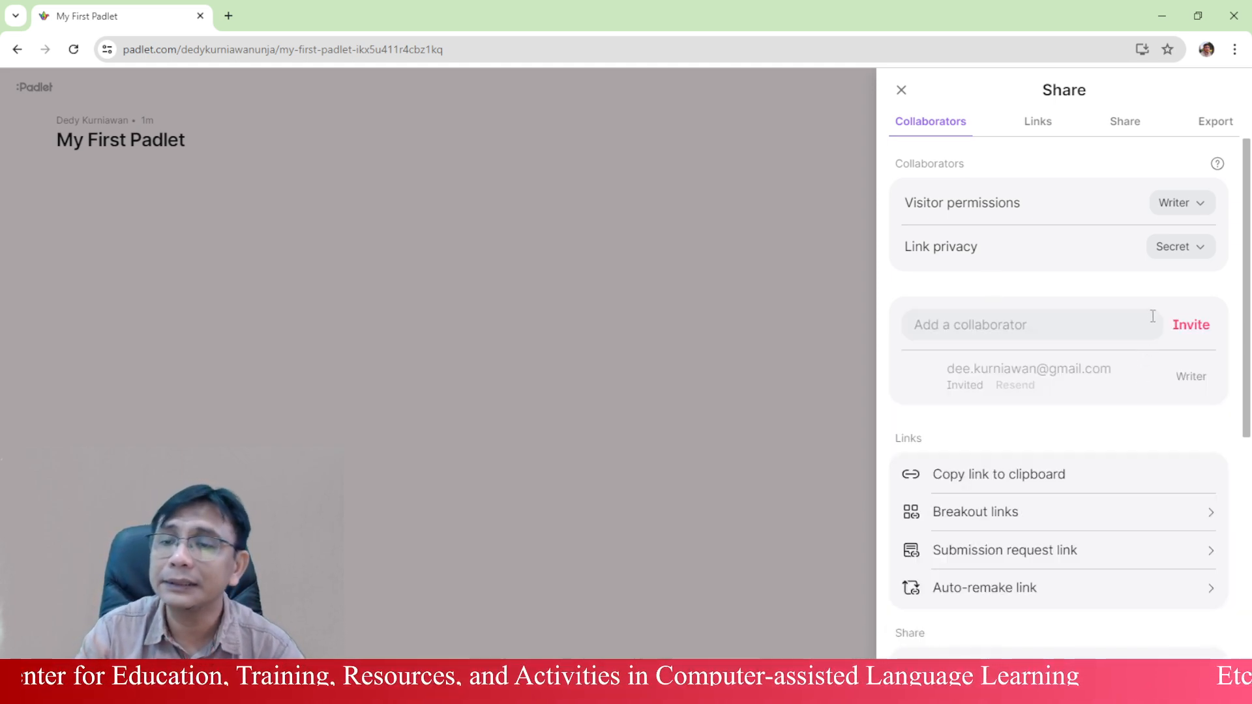
- Copy the My First Padlet board link to the clipboard from the Share panel's Links section
{"action": "scroll", "coordinate": [1187, 383], "scroll_direction": "down", "scroll_amount": 2}
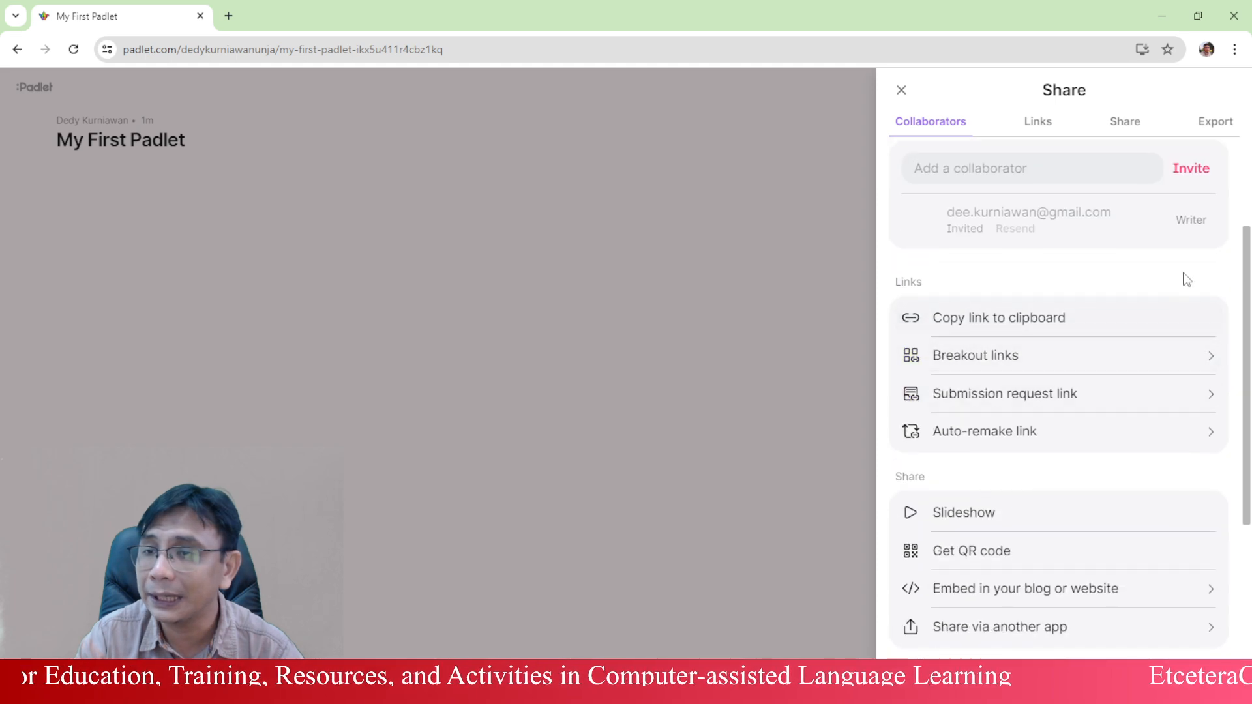
{"action": "left_click", "coordinate": [1193, 173]}
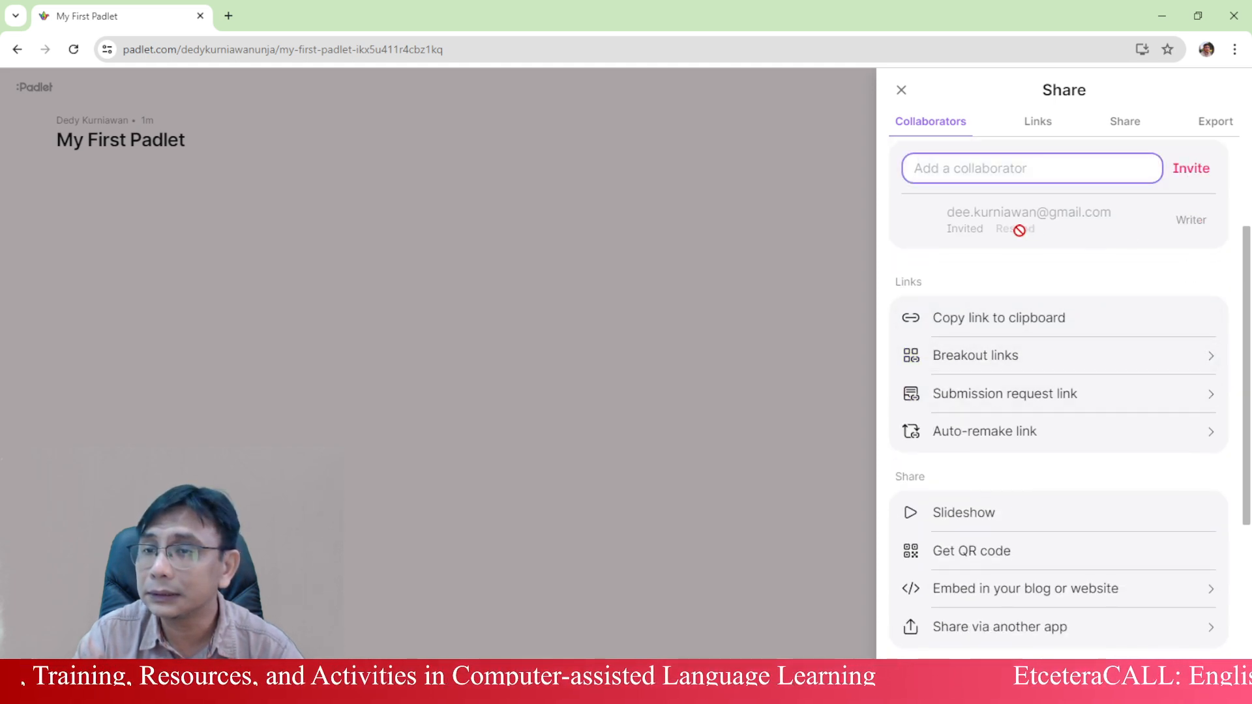
{"action": "scroll", "coordinate": [1176, 229], "scroll_direction": "up", "scroll_amount": 1}
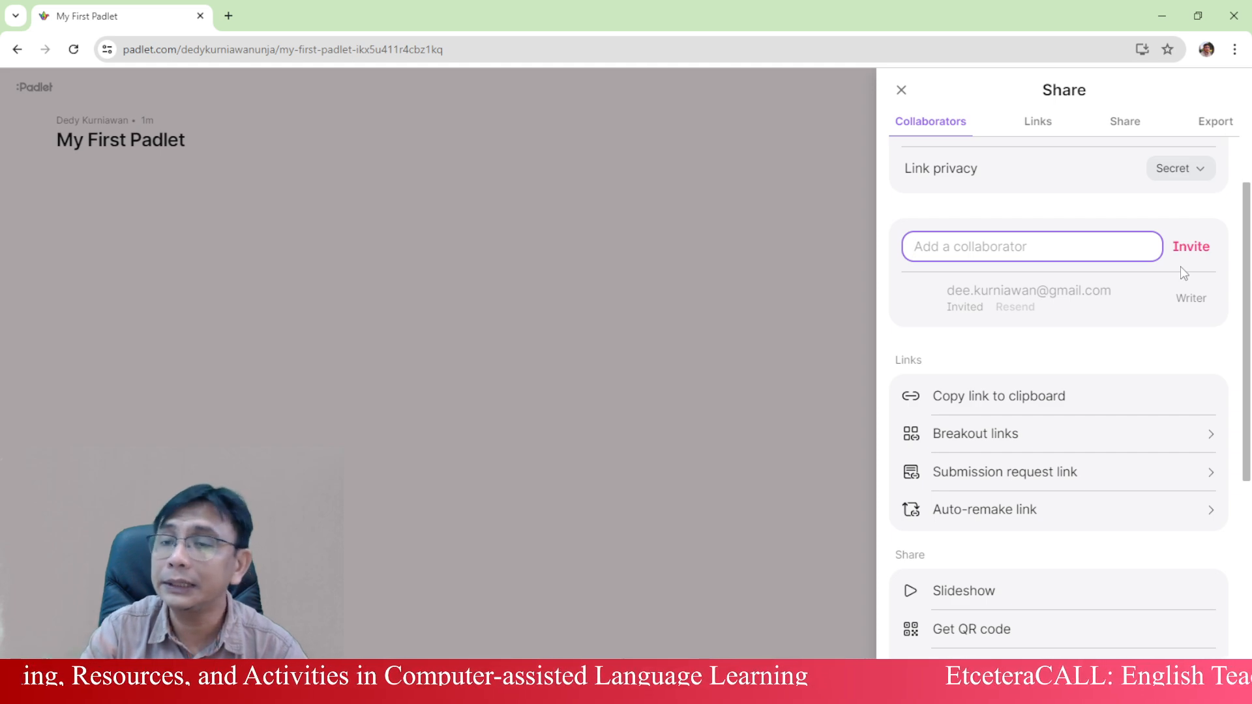
{"action": "scroll", "coordinate": [1198, 371], "scroll_direction": "up", "scroll_amount": 1}
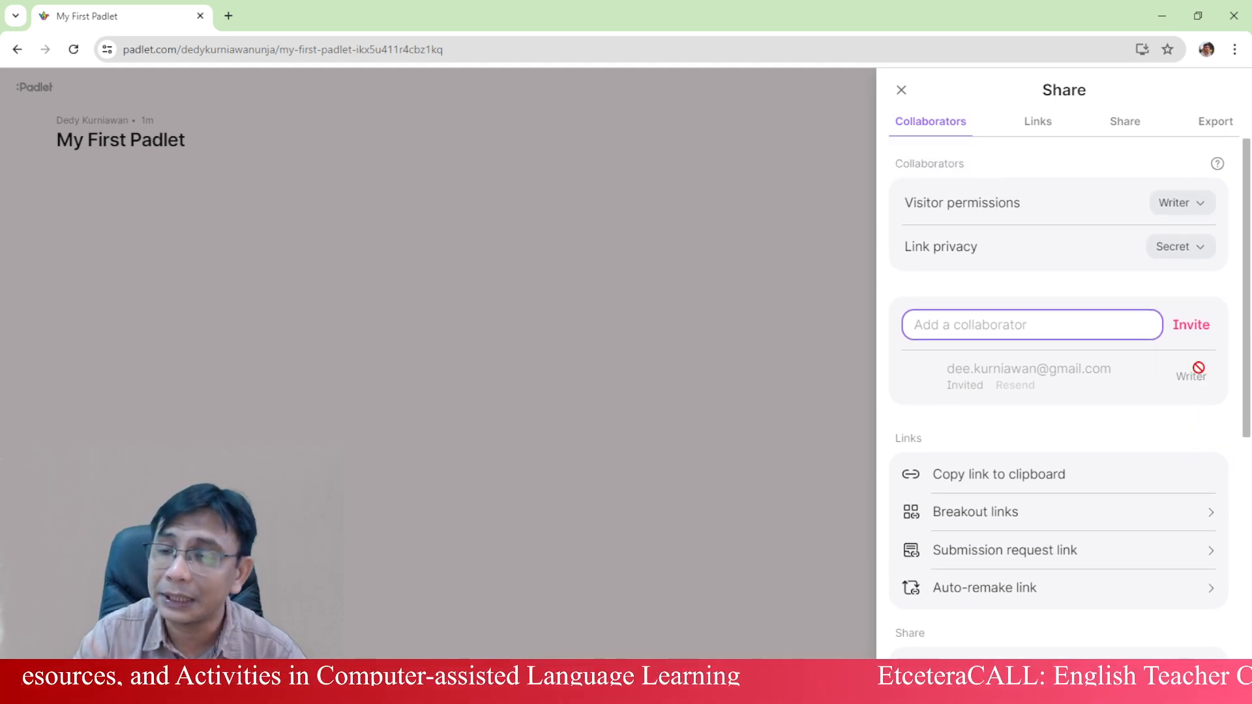
{"action": "scroll", "coordinate": [992, 322], "scroll_direction": "down", "scroll_amount": 2}
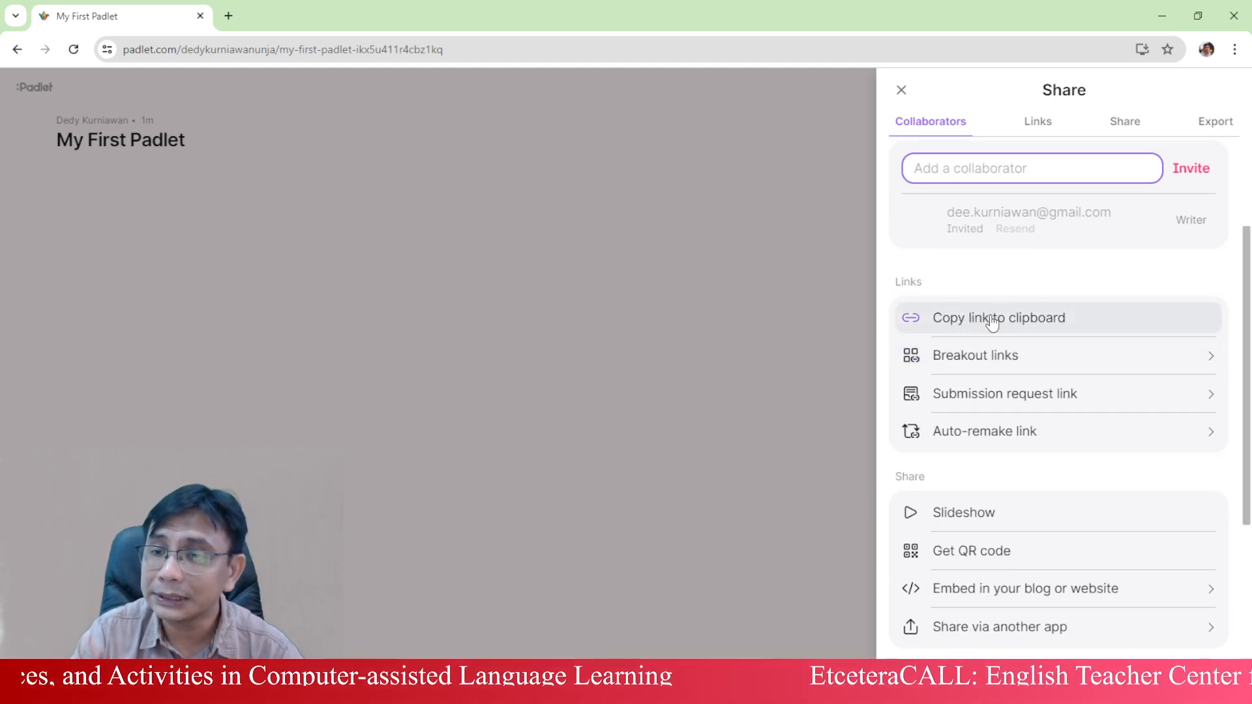
{"action": "left_click", "coordinate": [1056, 320]}
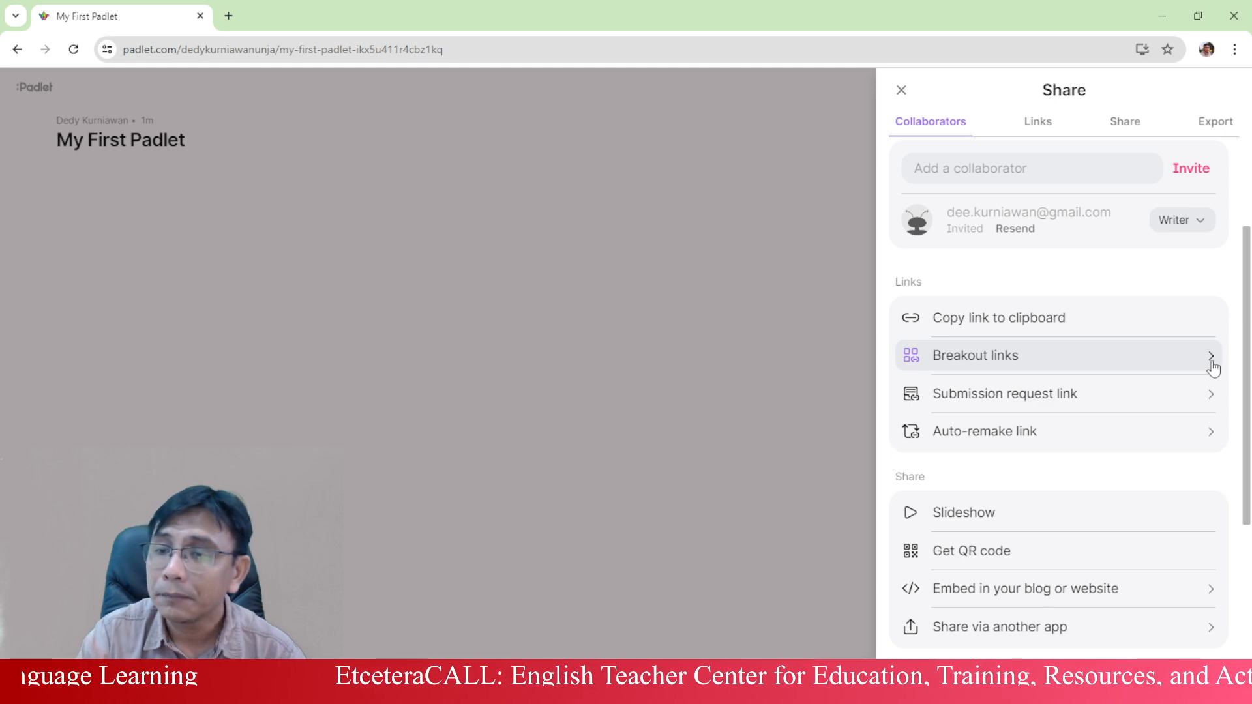
{"action": "scroll", "coordinate": [1201, 396], "scroll_direction": "down", "scroll_amount": 1}
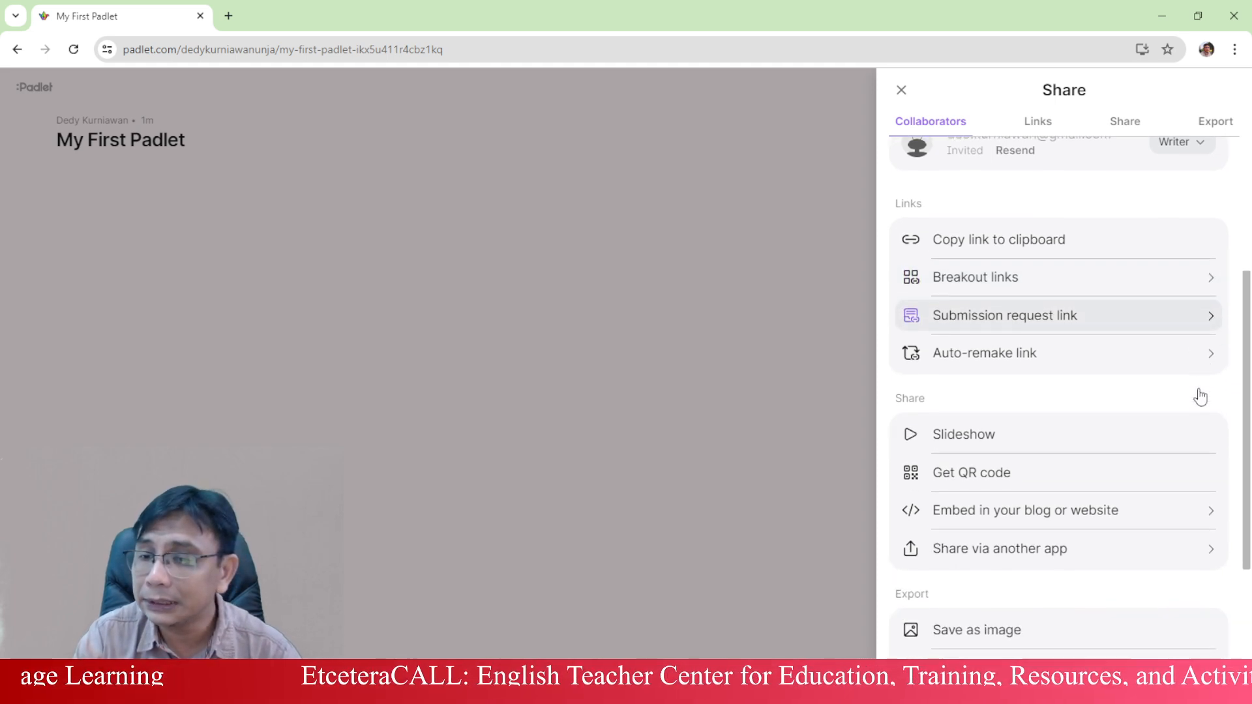
{"action": "left_click", "coordinate": [1098, 476]}
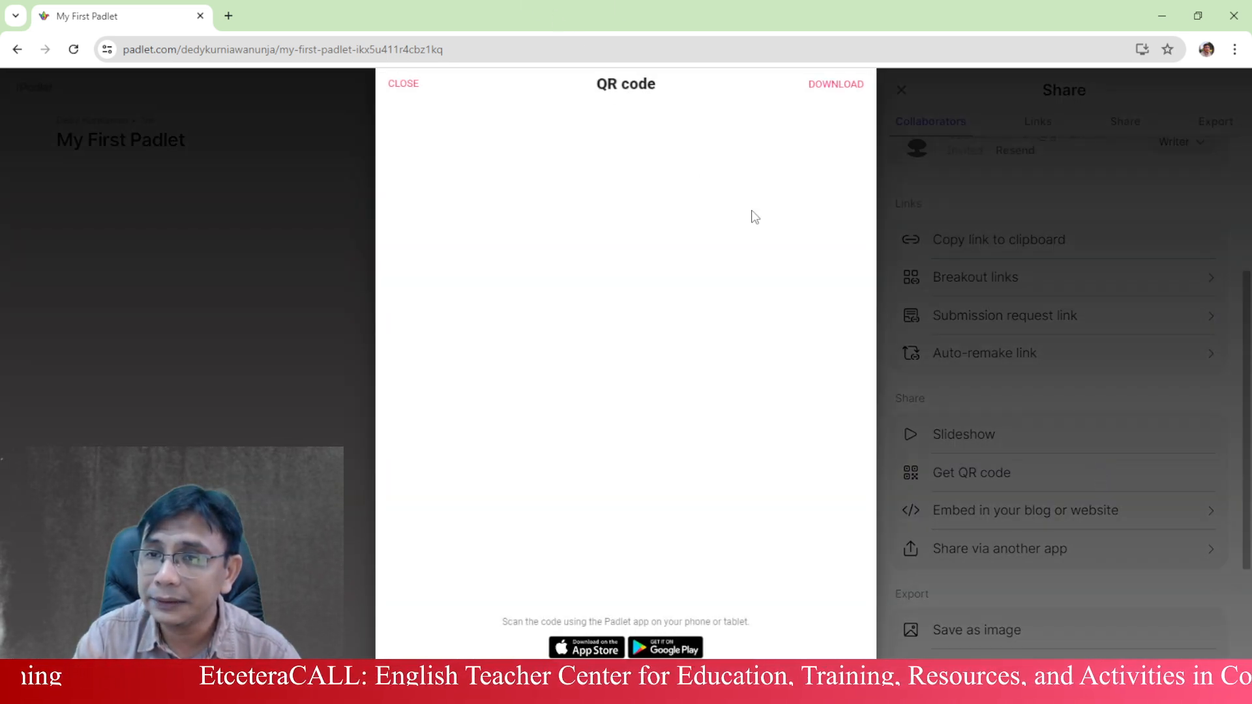
{"action": "left_click", "coordinate": [403, 84]}
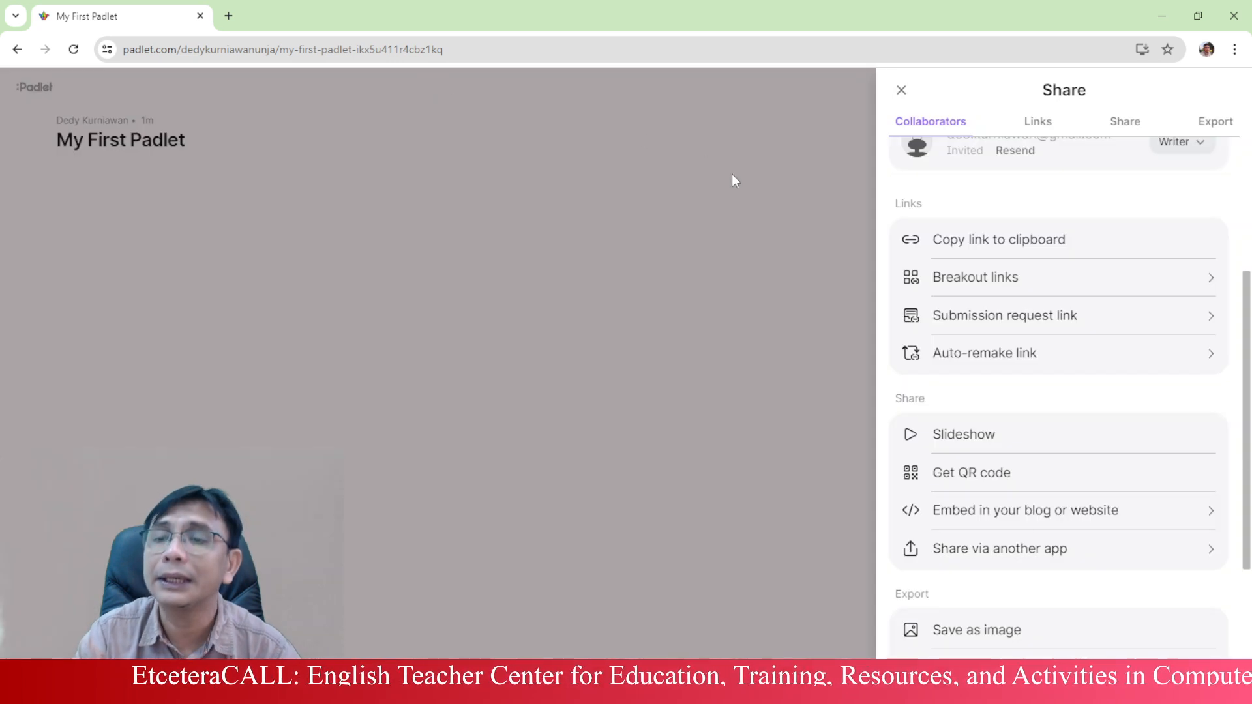
{"action": "scroll", "coordinate": [1160, 553], "scroll_direction": "down", "scroll_amount": 1}
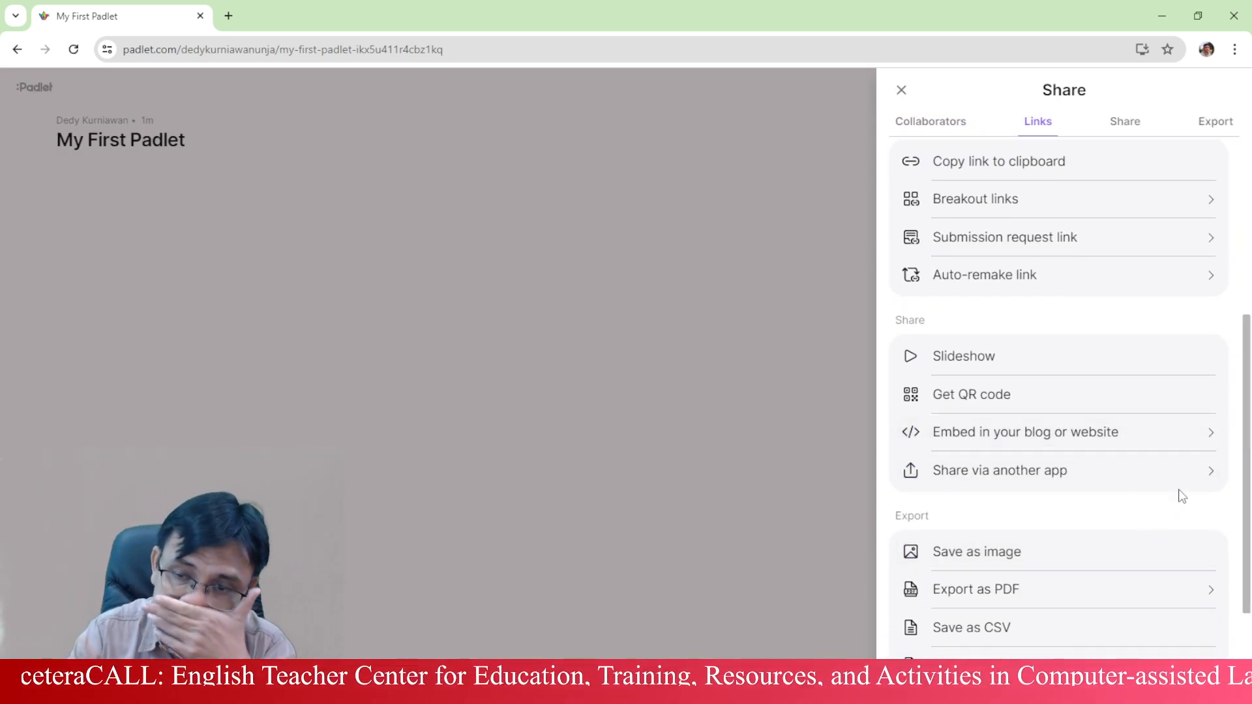
{"action": "scroll", "coordinate": [1182, 495], "scroll_direction": "down", "scroll_amount": 1}
{"action": "scroll", "coordinate": [982, 319], "scroll_direction": "up", "scroll_amount": 3}
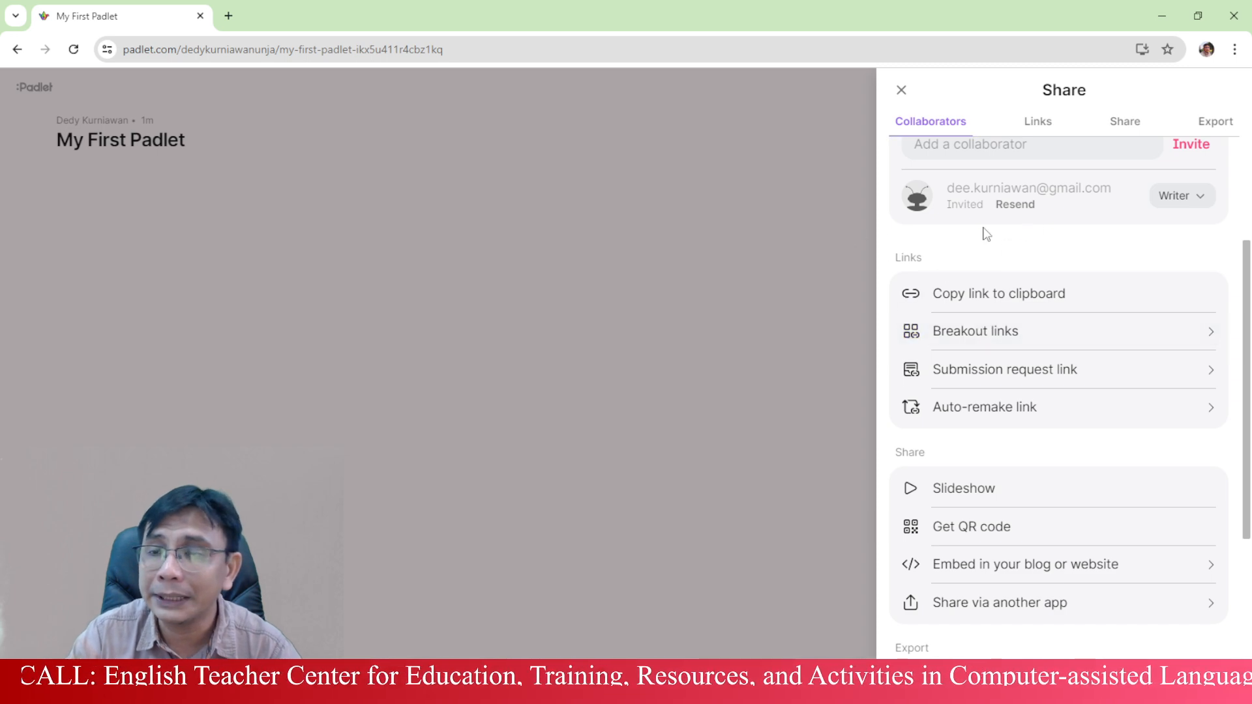
{"action": "scroll", "coordinate": [986, 233], "scroll_direction": "up", "scroll_amount": 3}
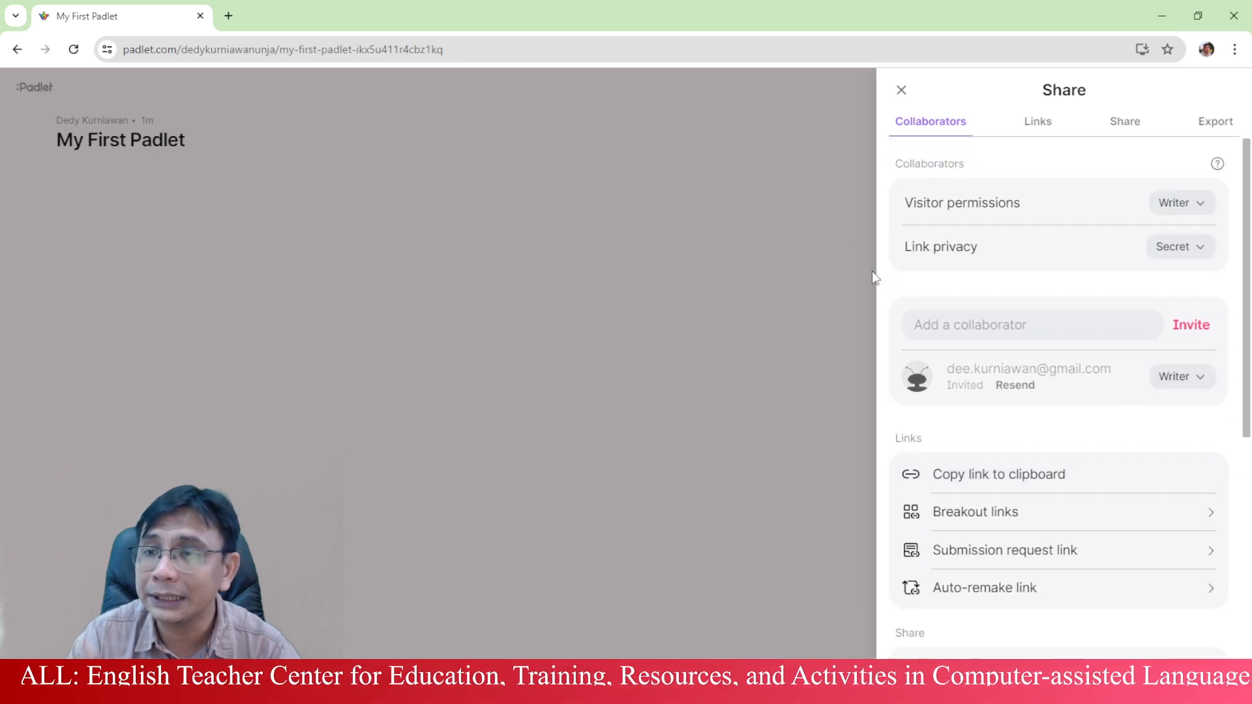
- Close the Share panel to return to the empty My First Padlet wall
{"action": "left_click", "coordinate": [901, 91]}
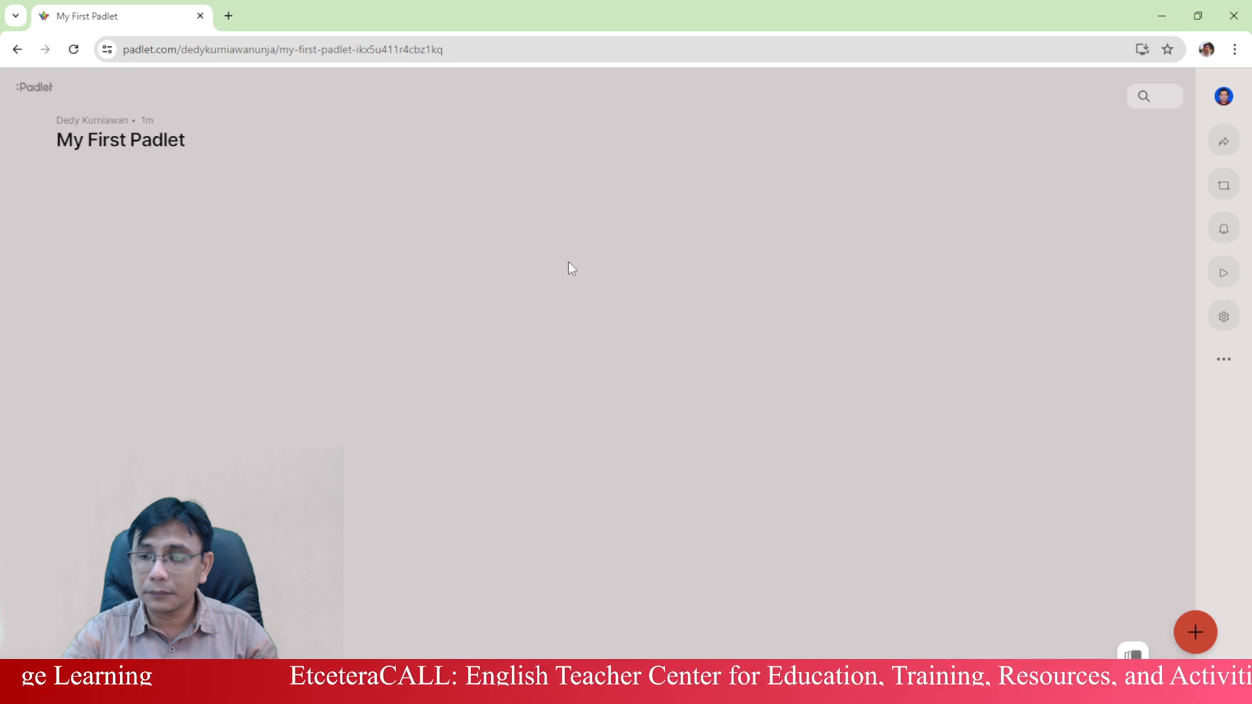
- Start a new blank post and expand its editor to the centre of the board
{"action": "left_click", "coordinate": [1133, 654]}
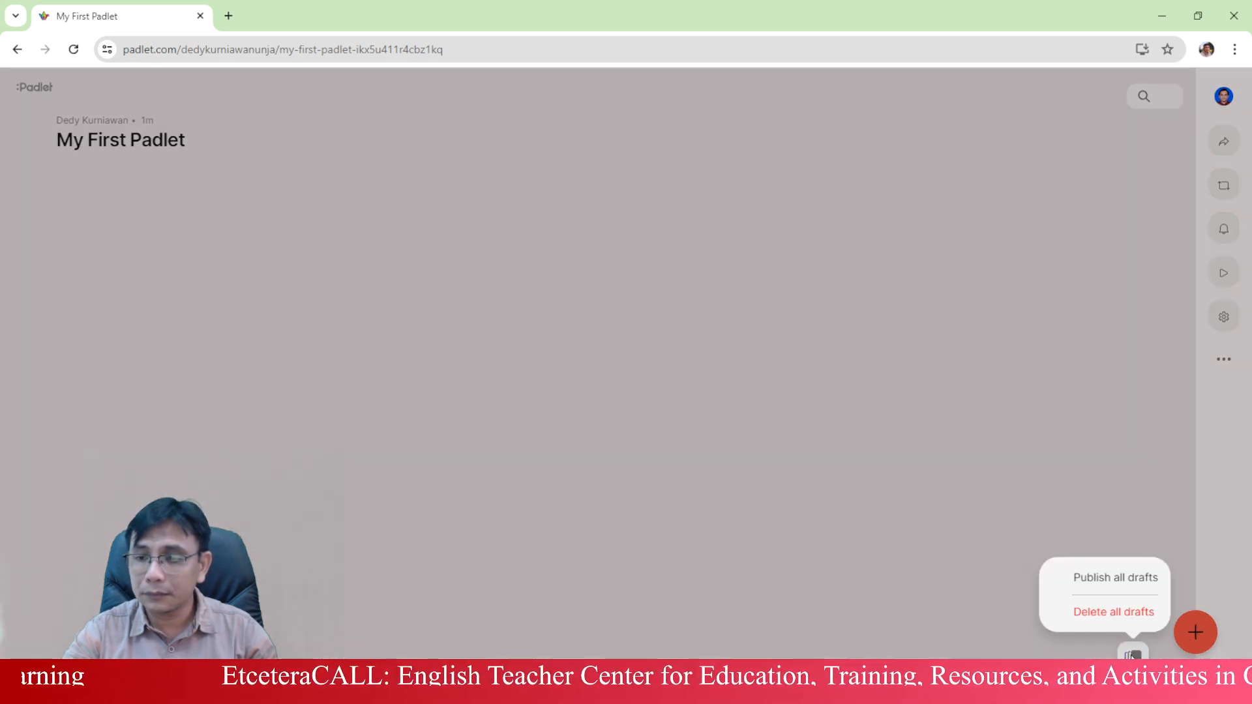
{"action": "left_click", "coordinate": [1132, 654]}
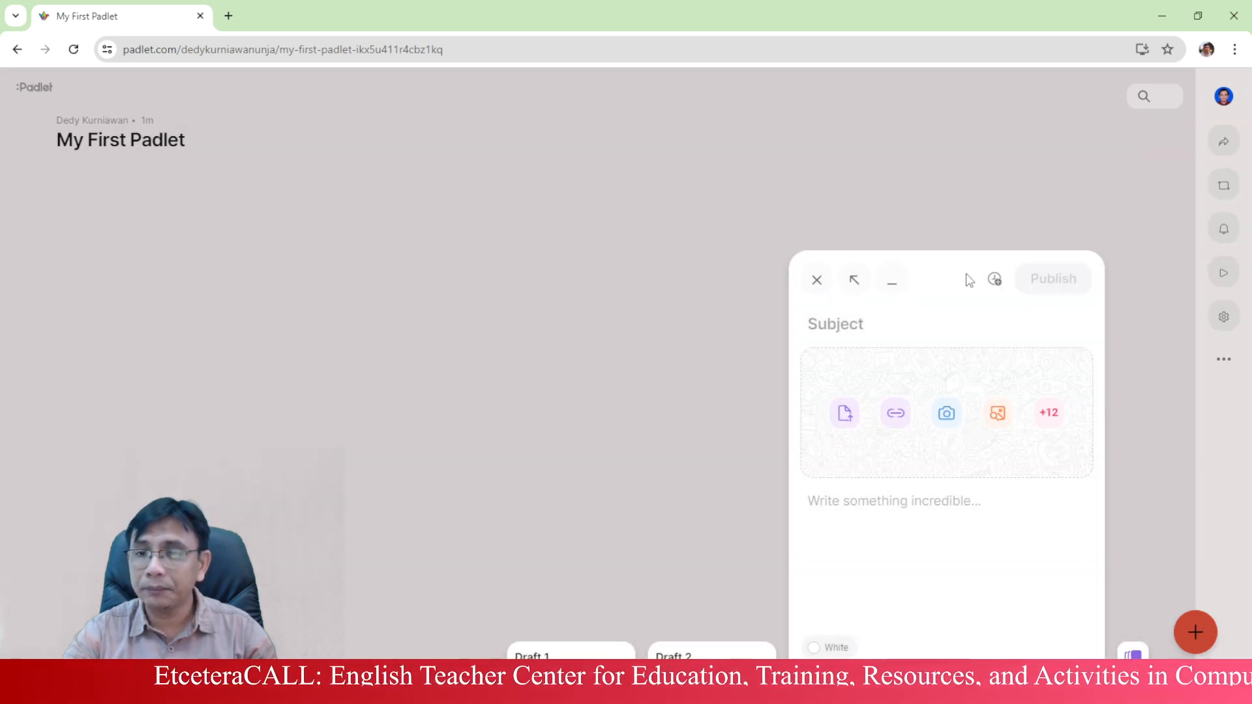
{"action": "left_click", "coordinate": [854, 280]}
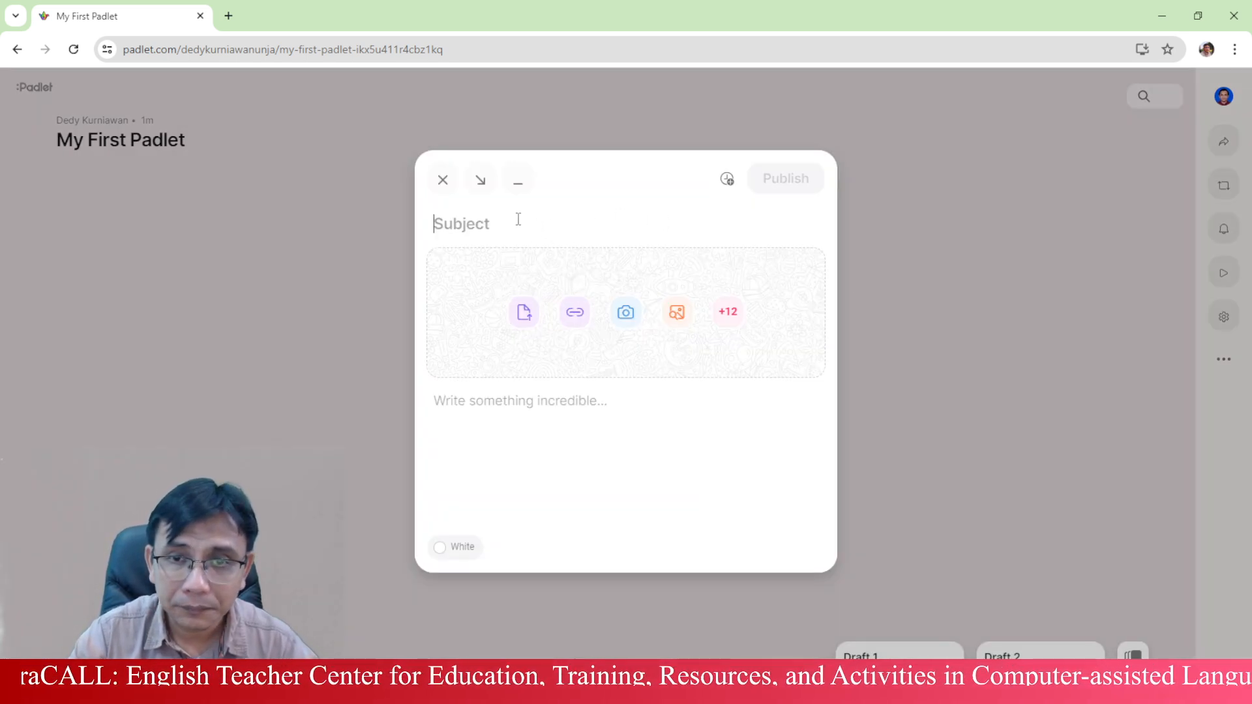
- Enter the author's full name as the post subject, fixing a mistyped letter
{"action": "type", "text": "Dedy "}
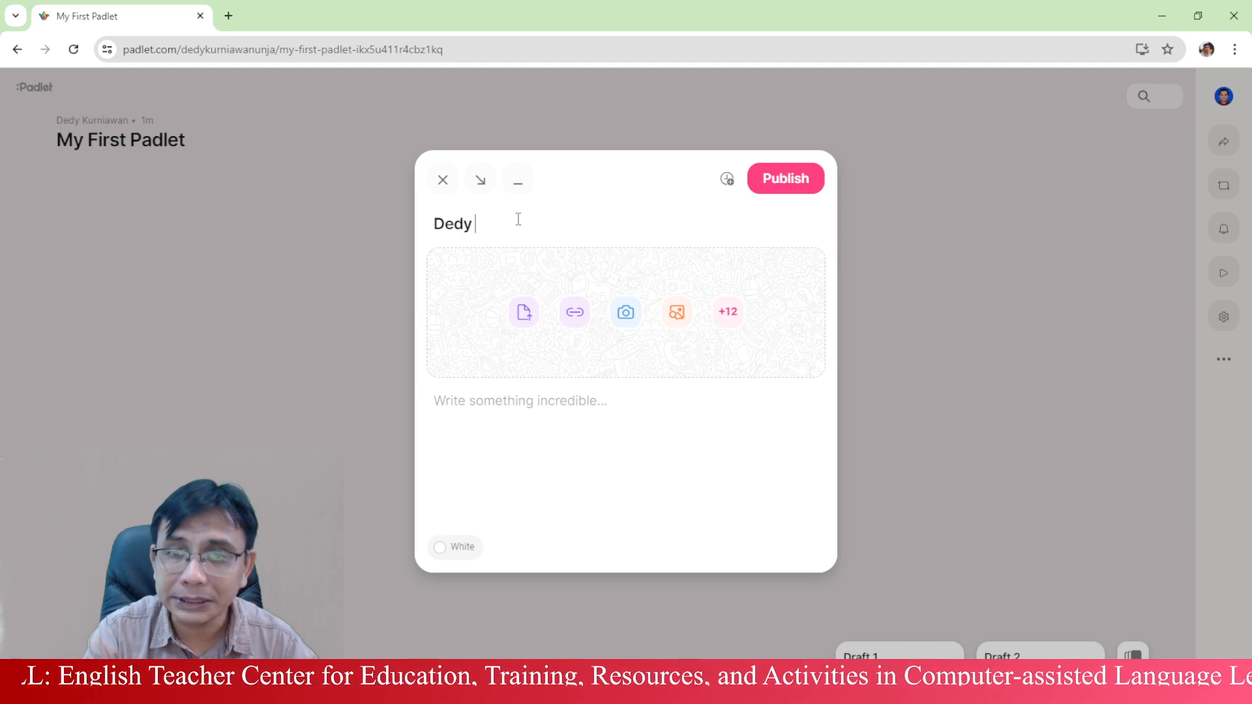
{"action": "type", "text": "k"}
{"action": "key", "text": "BackSpace"}
{"action": "key", "text": "BackSpace"}
{"action": "key", "text": "BackSpace"}
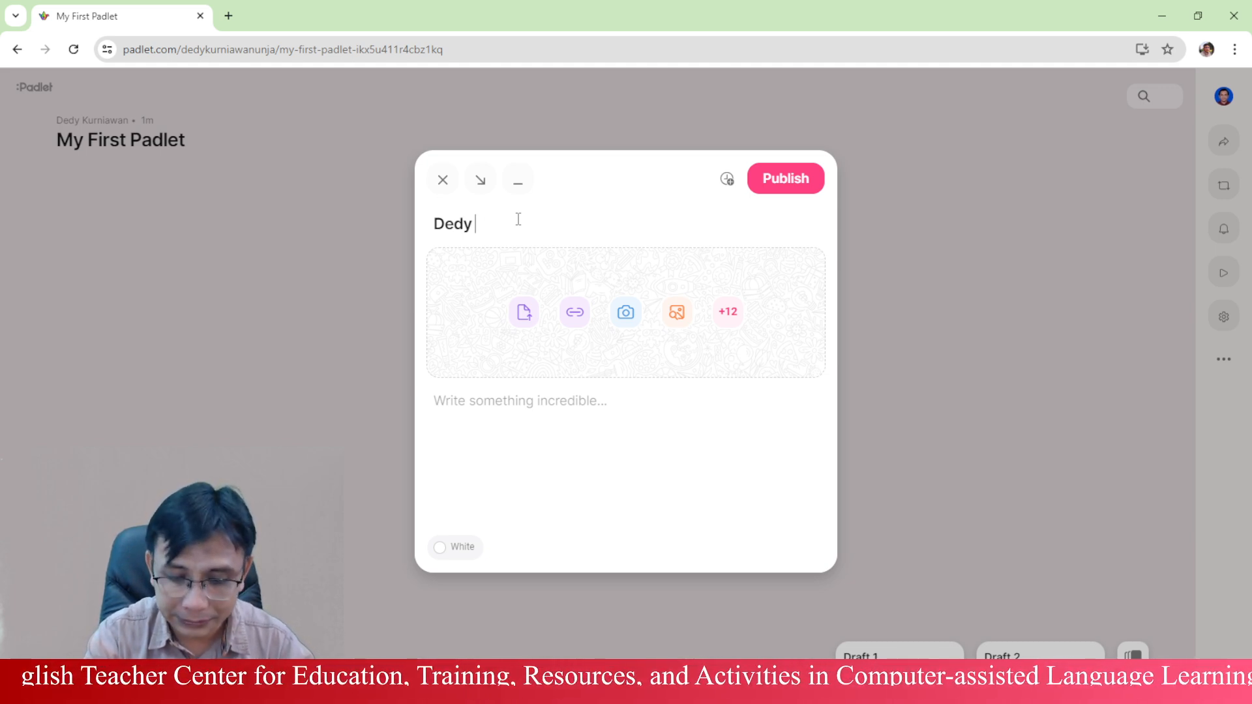
{"action": "type", "text": "Kurniawan"}
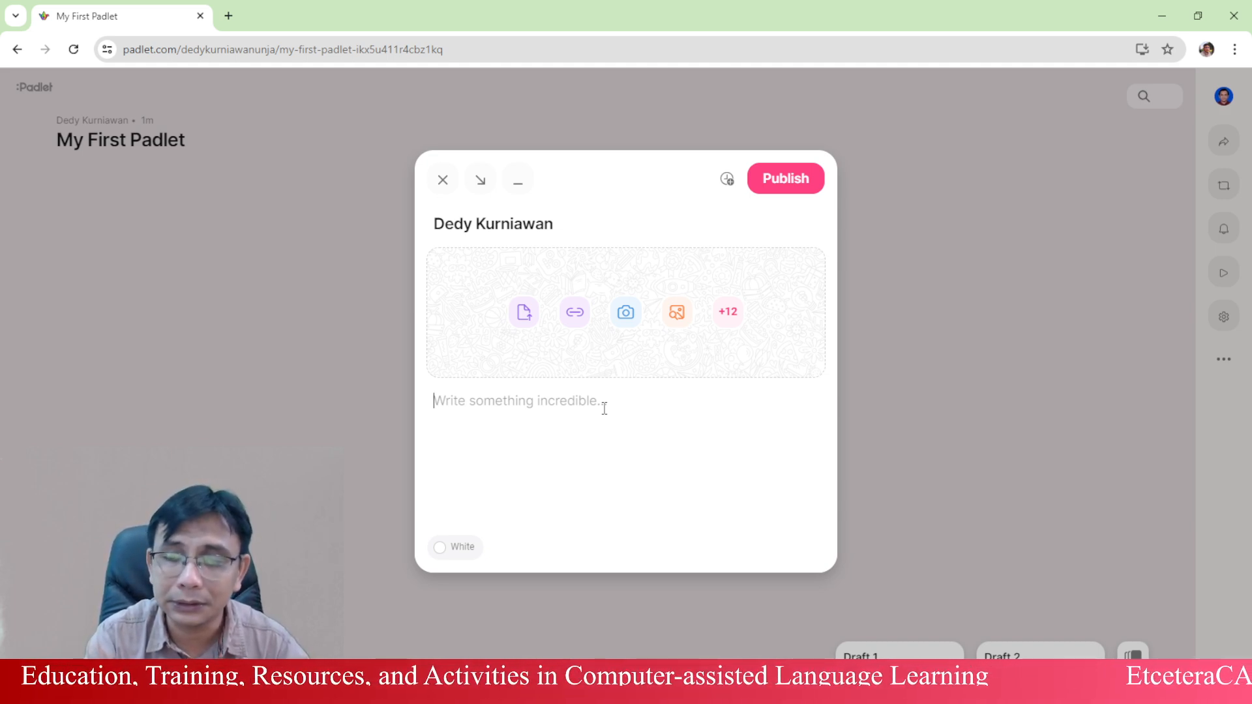
- Write the self-introduction body with the author's name, nickname and teaching English since 2003
{"action": "type", "text": "My name is Ded"}
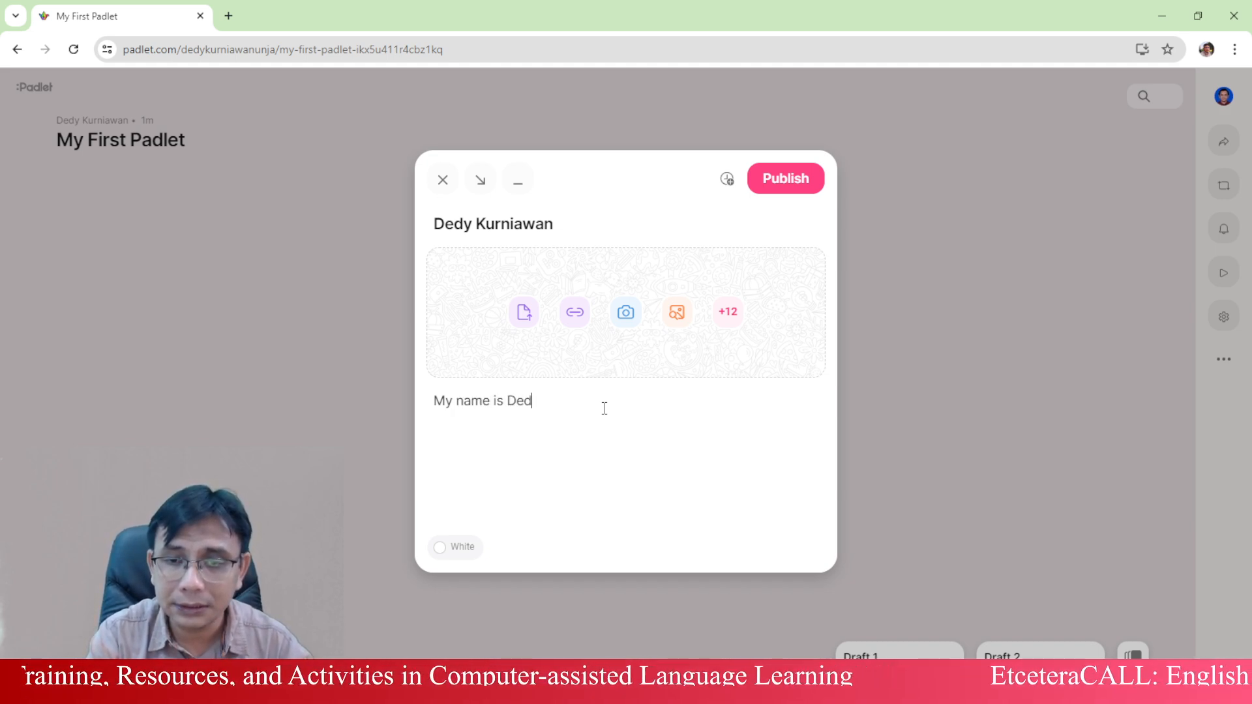
{"action": "type", "text": "y Kurniawan. My friends usually c"}
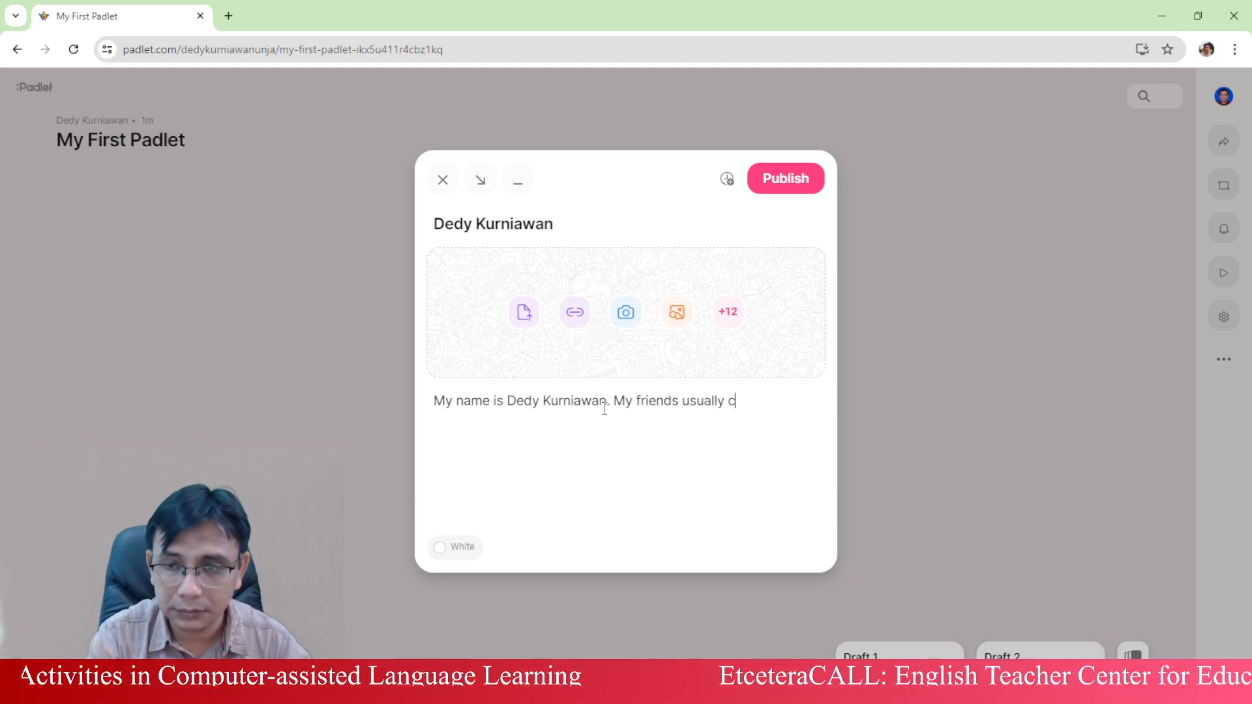
{"action": "type", "text": "all me Ded"}
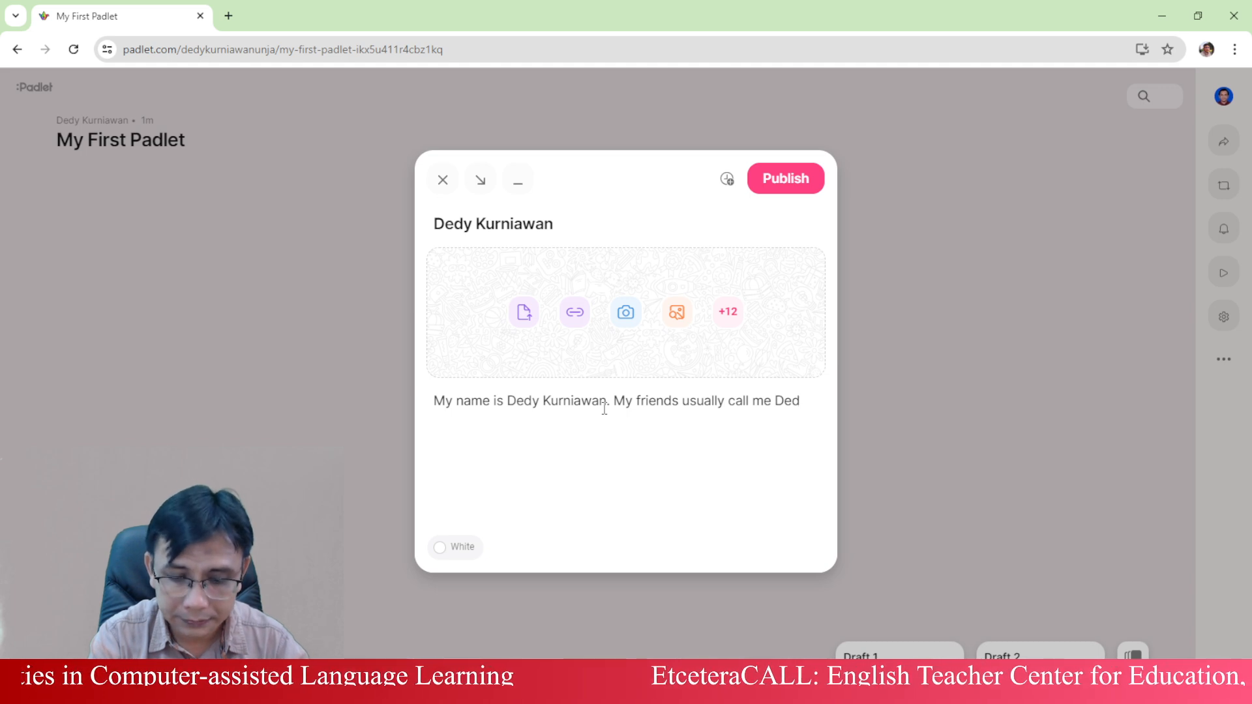
{"action": "type", "text": "y or DS"}
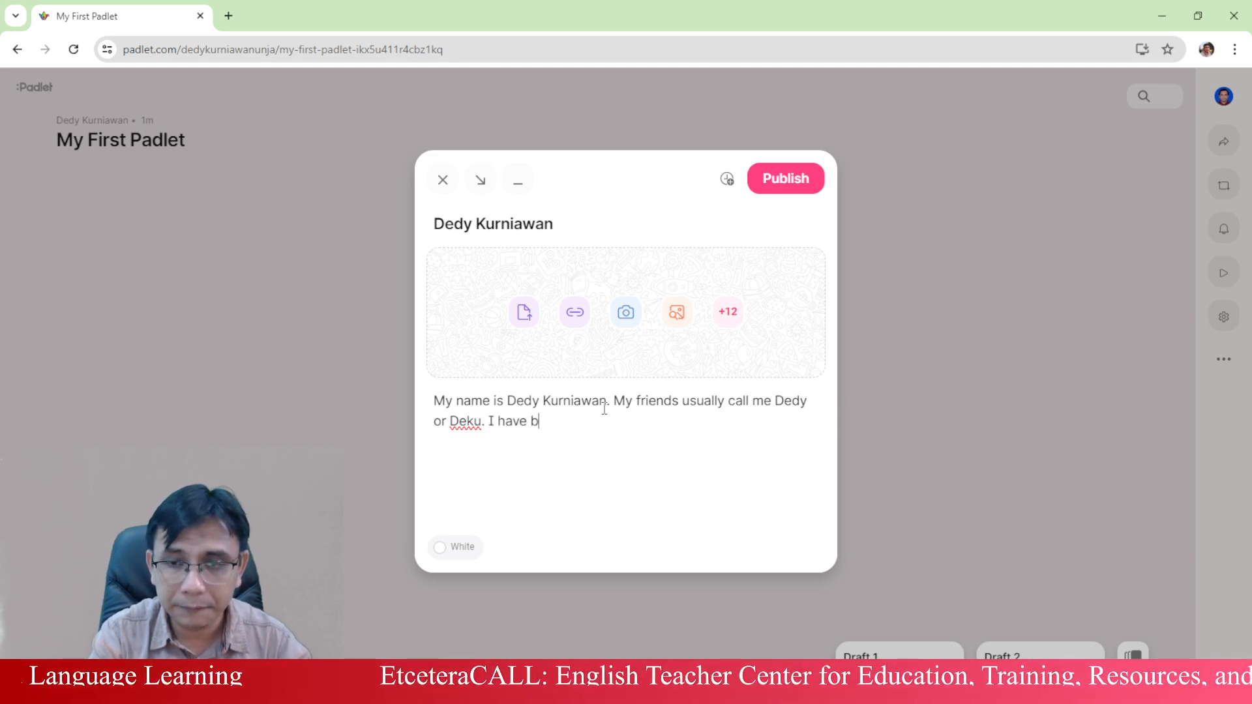
{"action": "type", "text": "vching English since"}
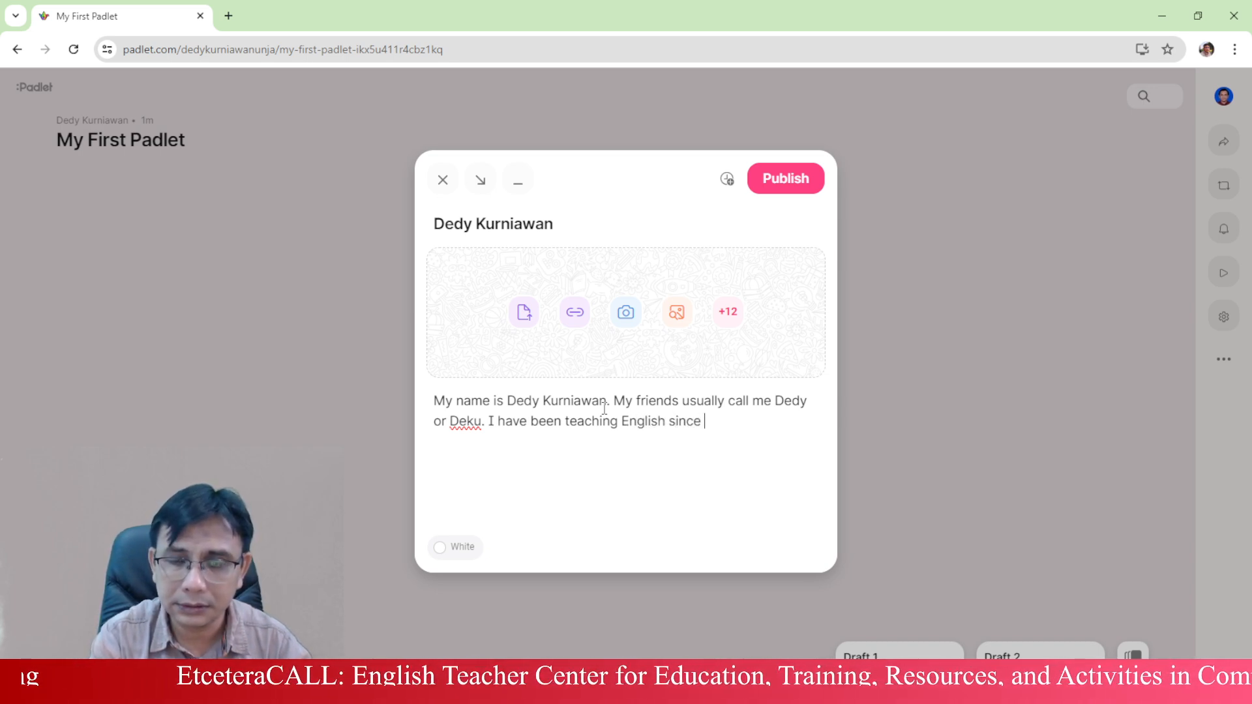
{"action": "type", "text": "2002"}
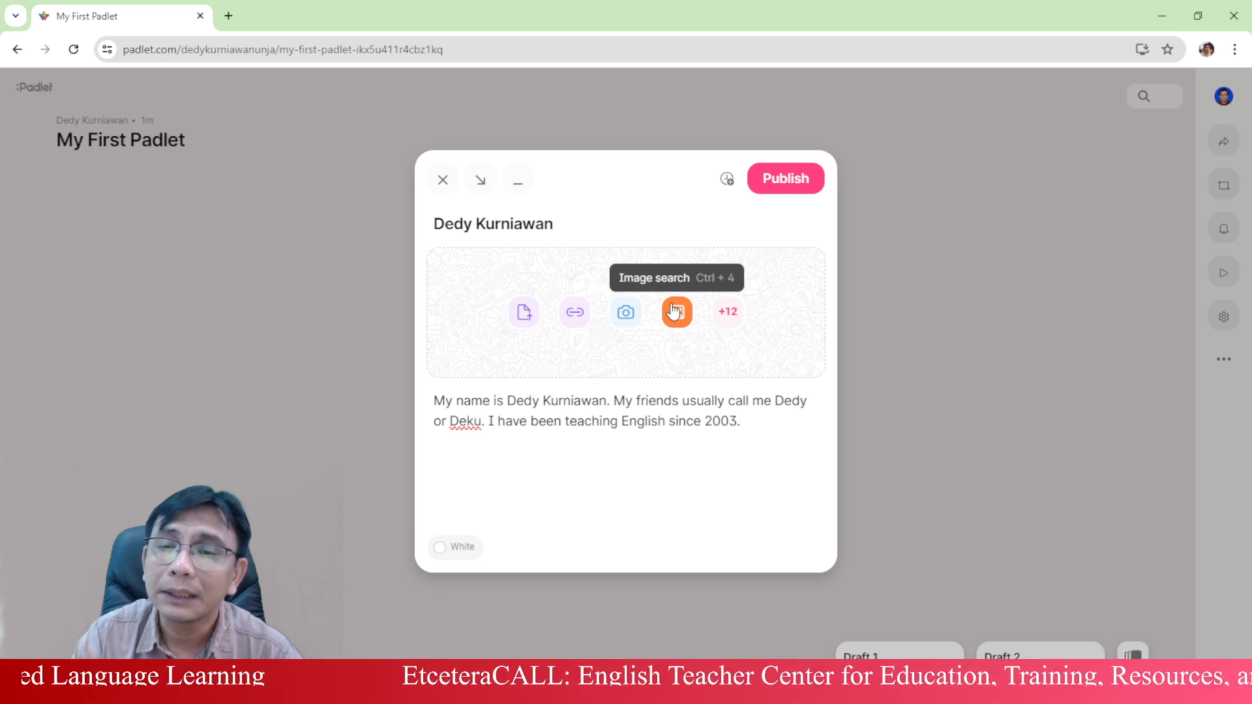
- Search Padlet media for the author's name plus university, then show the YouTube video results
{"action": "left_click", "coordinate": [675, 312]}
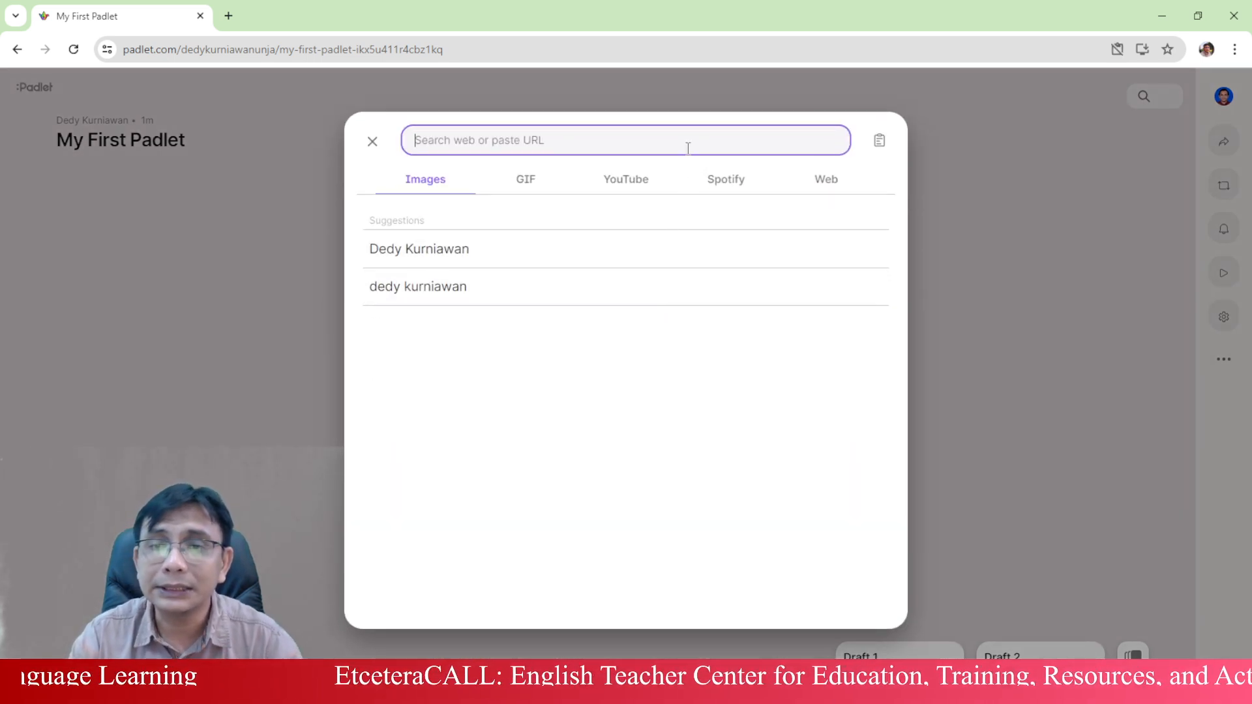
{"action": "type", "text": "dedy ku"}
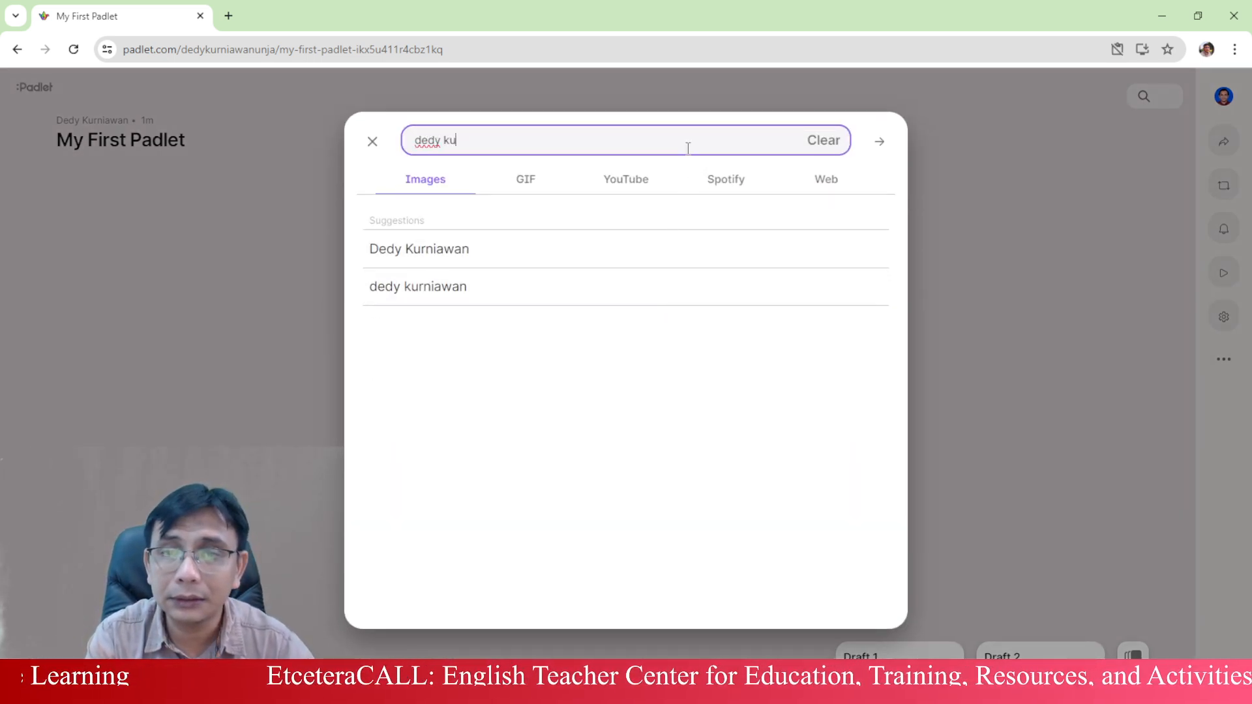
{"action": "type", "text": "rniawan"}
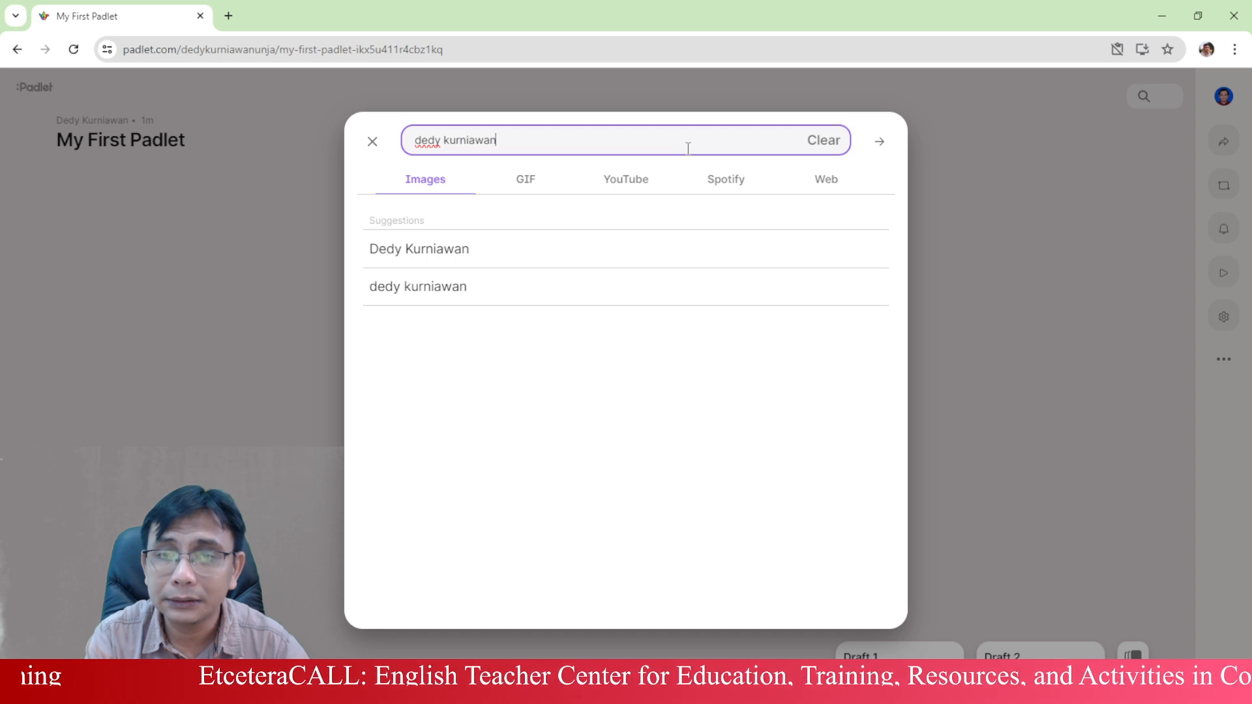
{"action": "type", "text": " unja"}
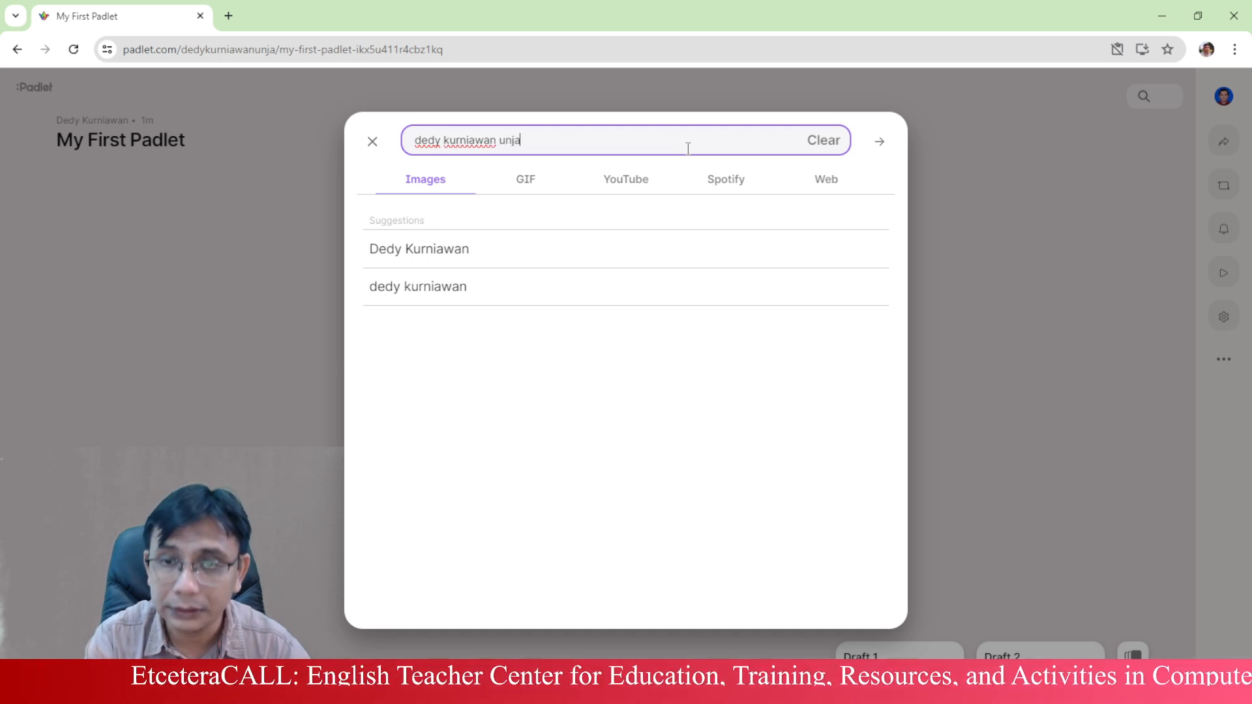
{"action": "key", "text": "Return"}
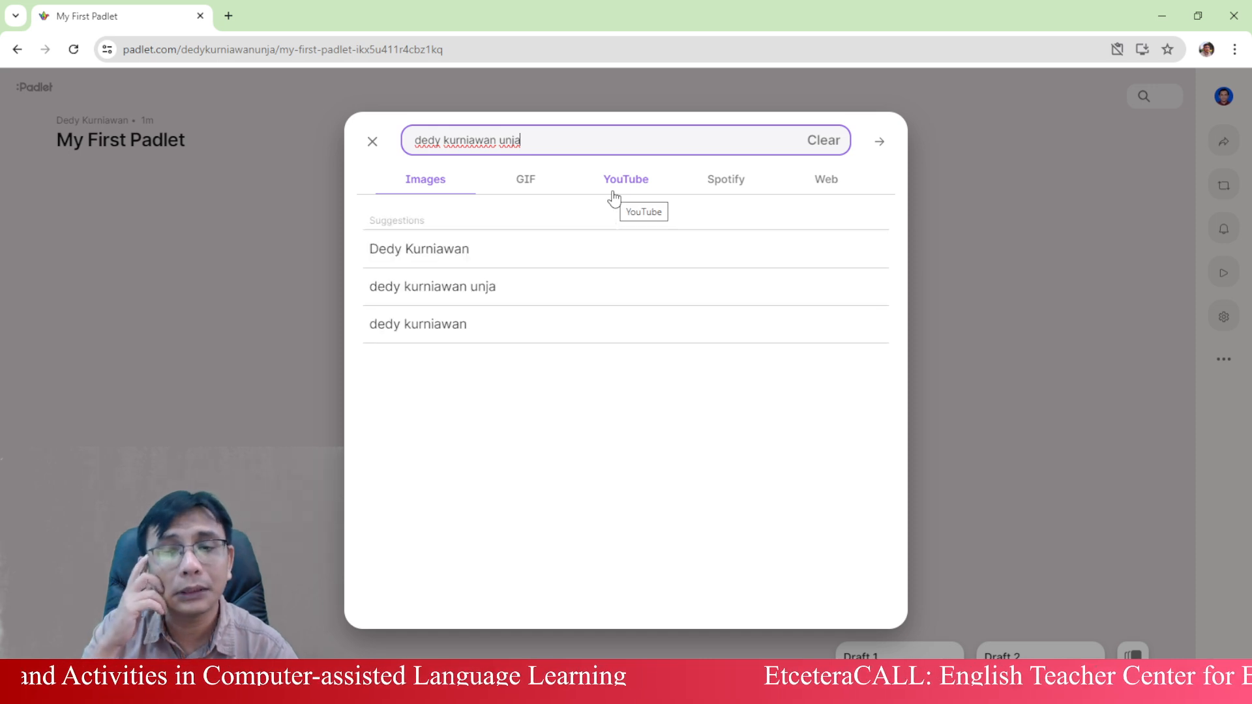
{"action": "left_click", "coordinate": [500, 289]}
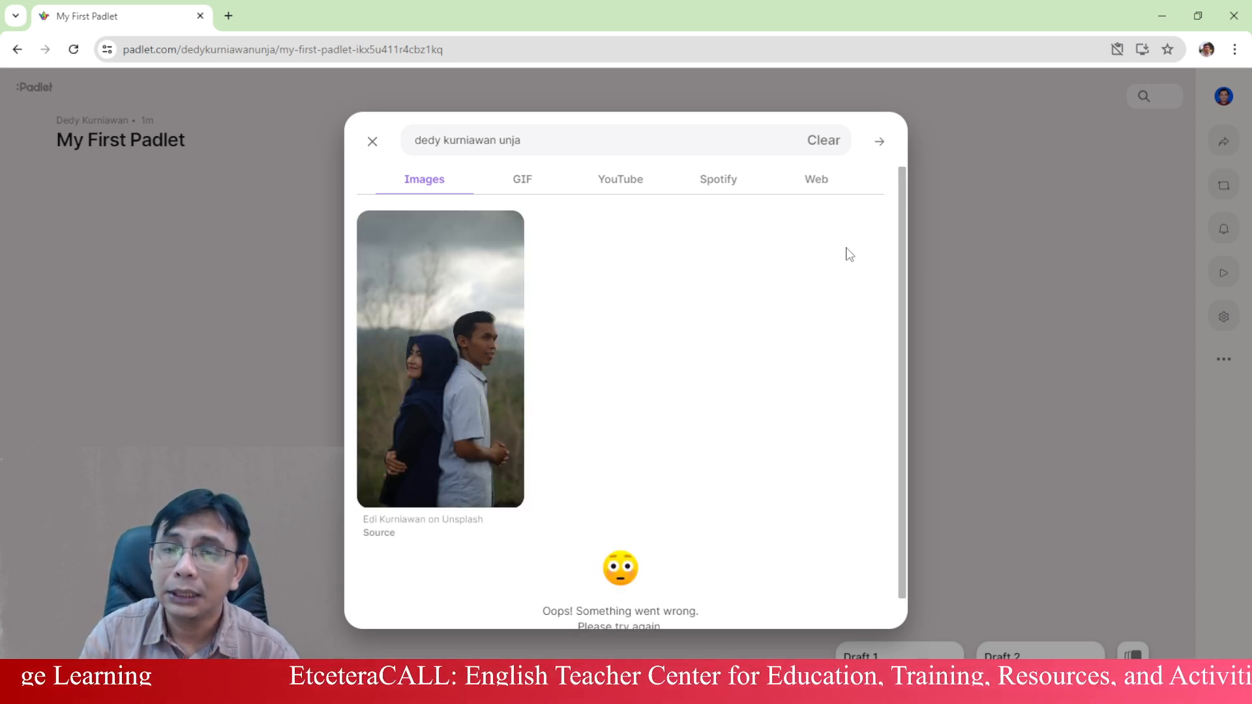
{"action": "scroll", "coordinate": [743, 316], "scroll_direction": "down", "scroll_amount": 1}
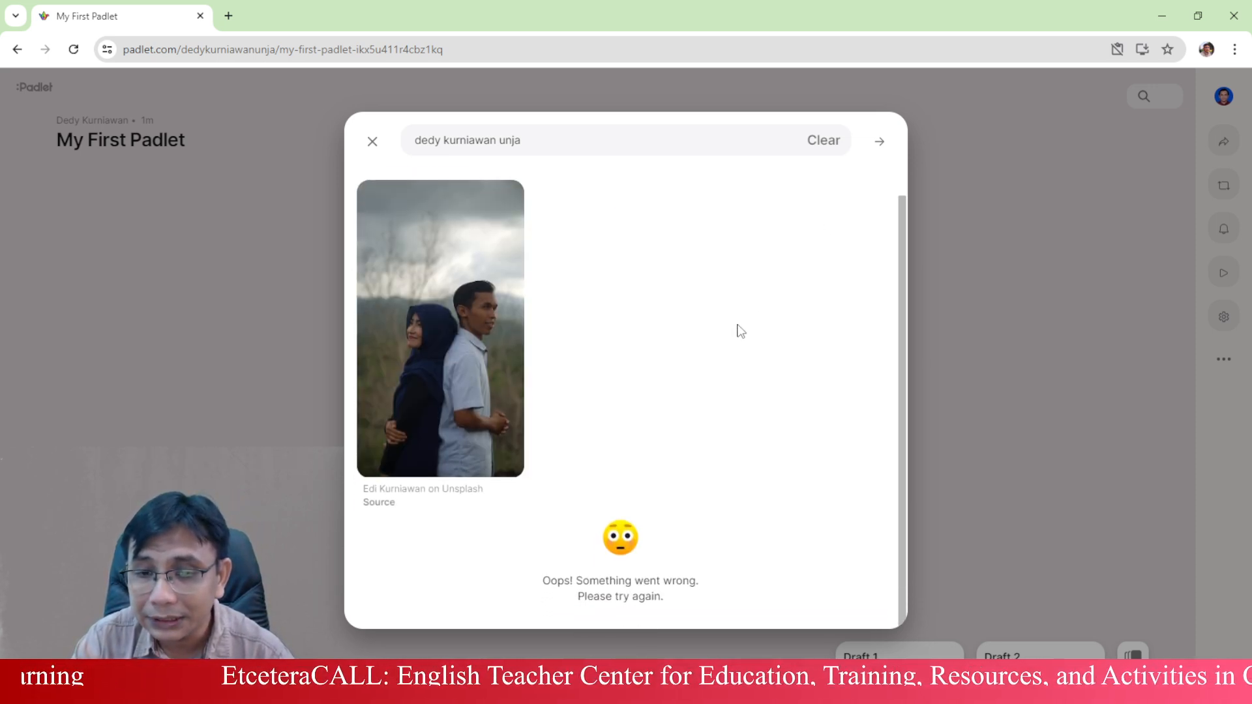
{"action": "scroll", "coordinate": [741, 331], "scroll_direction": "up", "scroll_amount": 1}
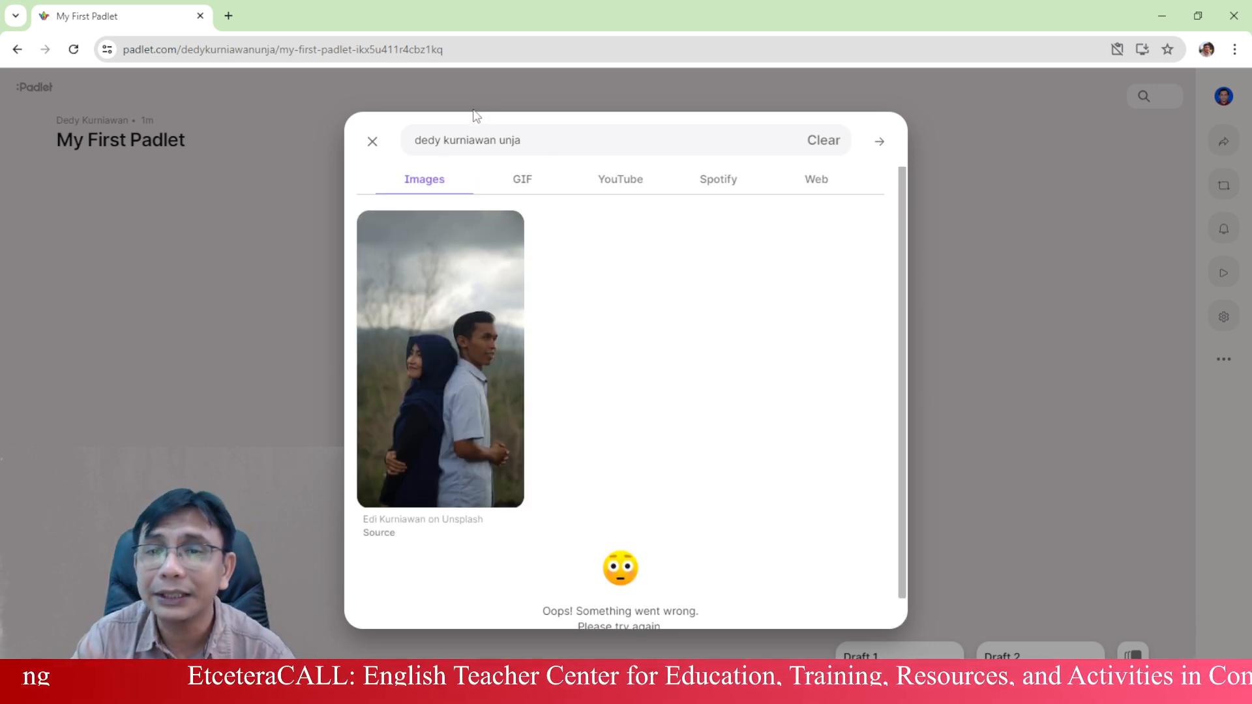
{"action": "left_click", "coordinate": [623, 182]}
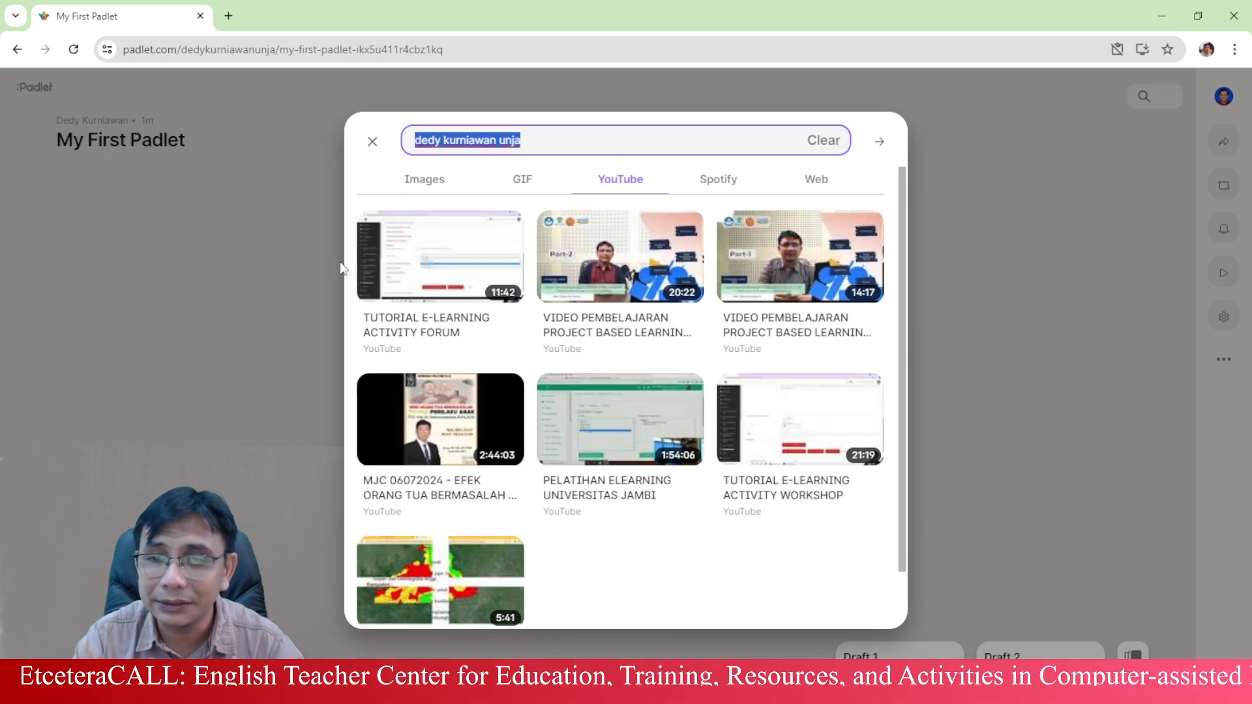
- Attach the Project Based Learning Part 2 YouTube video and publish the intro post
{"action": "left_click", "coordinate": [577, 258]}
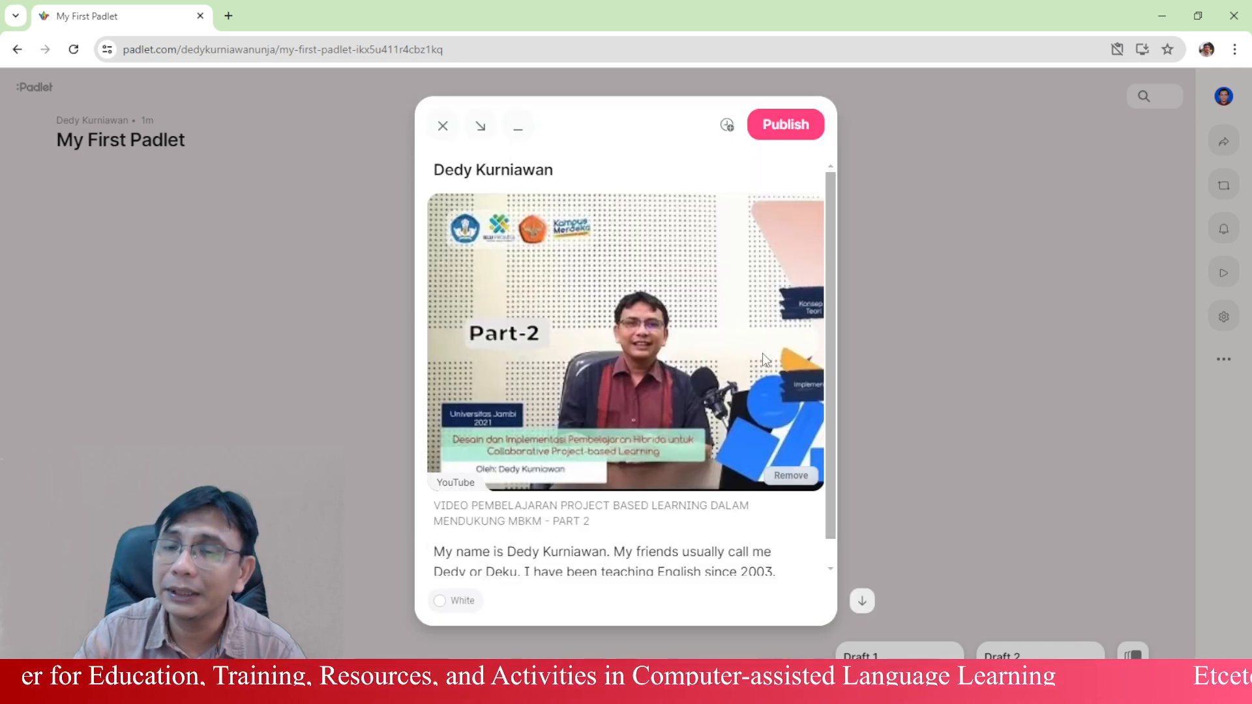
{"action": "scroll", "coordinate": [762, 293], "scroll_direction": "down", "scroll_amount": 1}
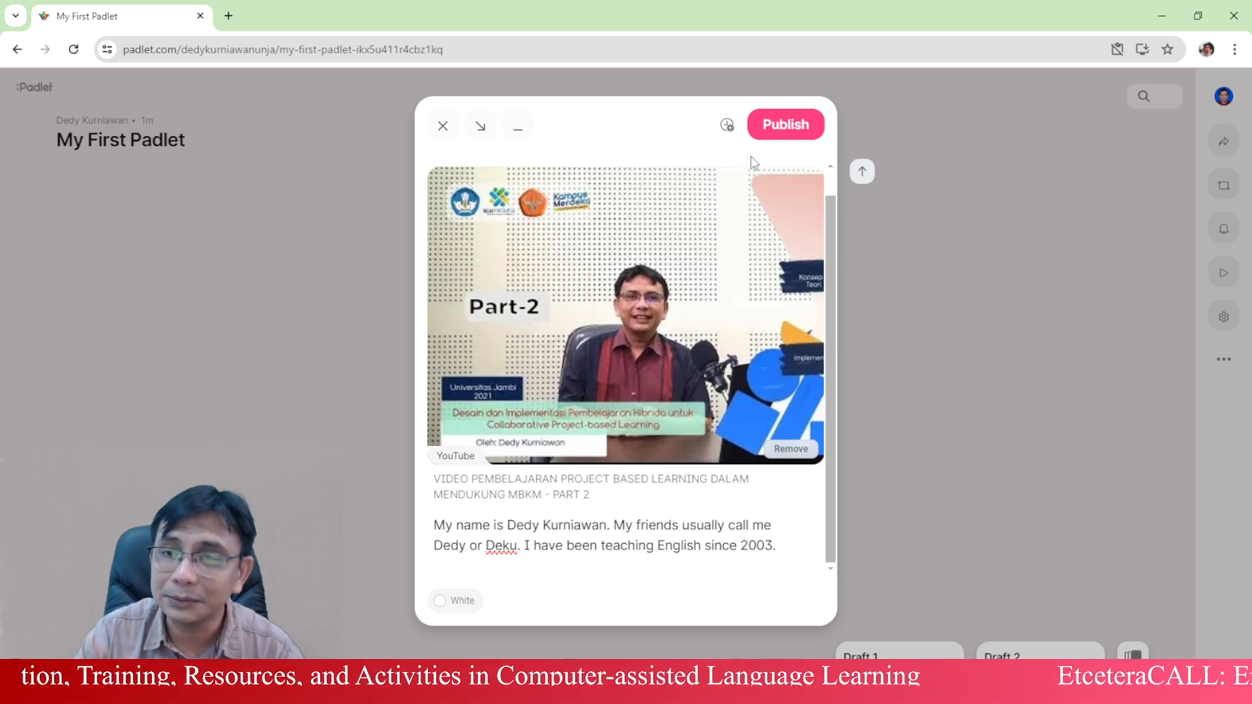
{"action": "left_click", "coordinate": [790, 127]}
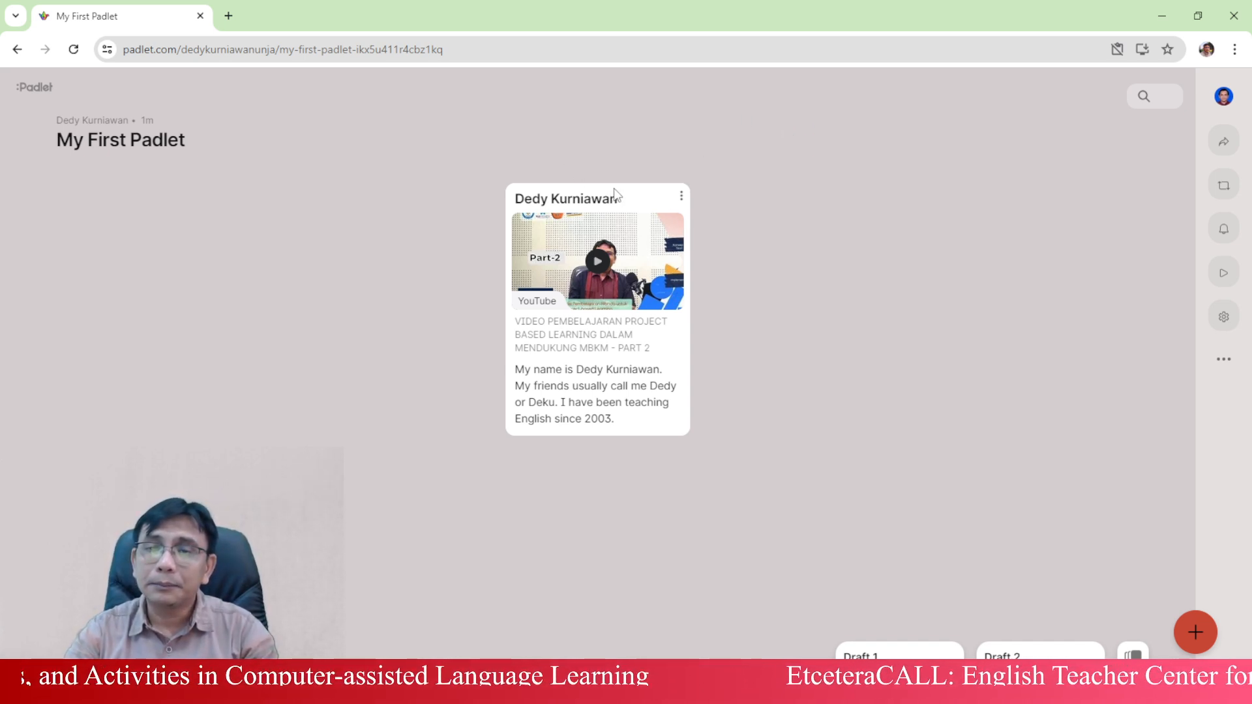
- Drag the video post toward the upper left and preview it full-size
{"action": "mouse_move", "coordinate": [655, 196]}
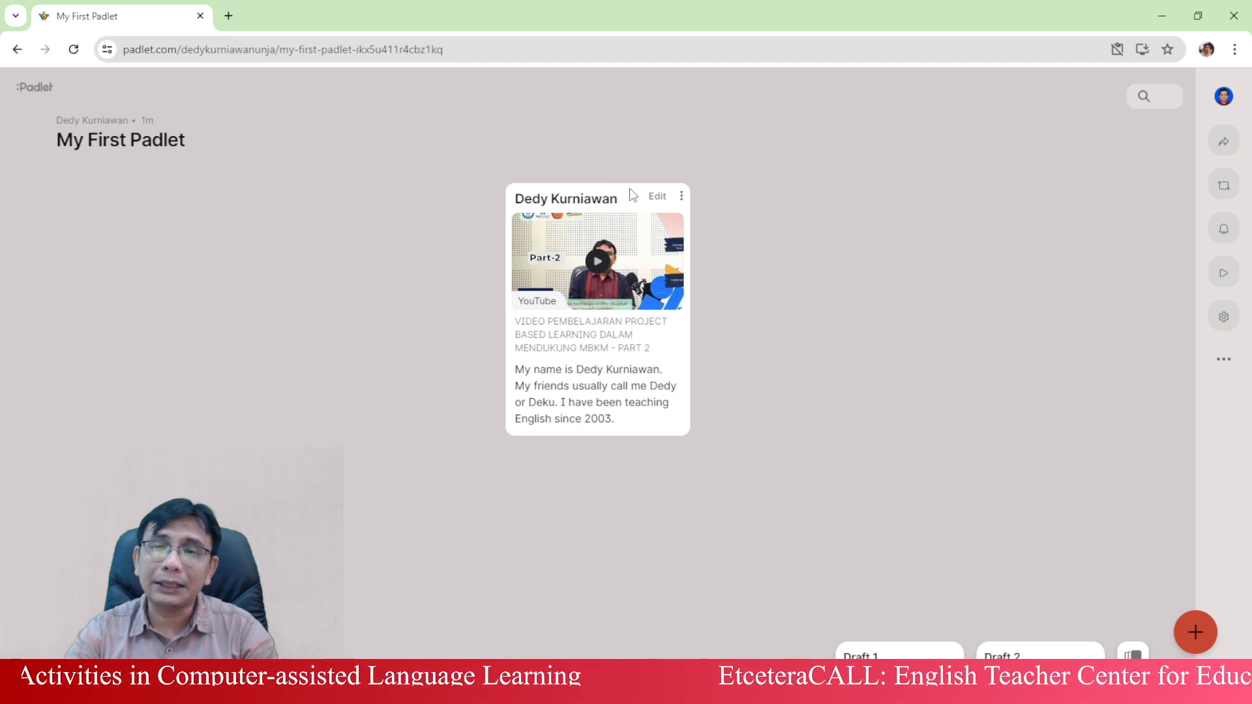
{"action": "left_click_drag", "start_coordinate": [589, 199], "coordinate": [147, 313]}
{"action": "left_click", "coordinate": [574, 274]}
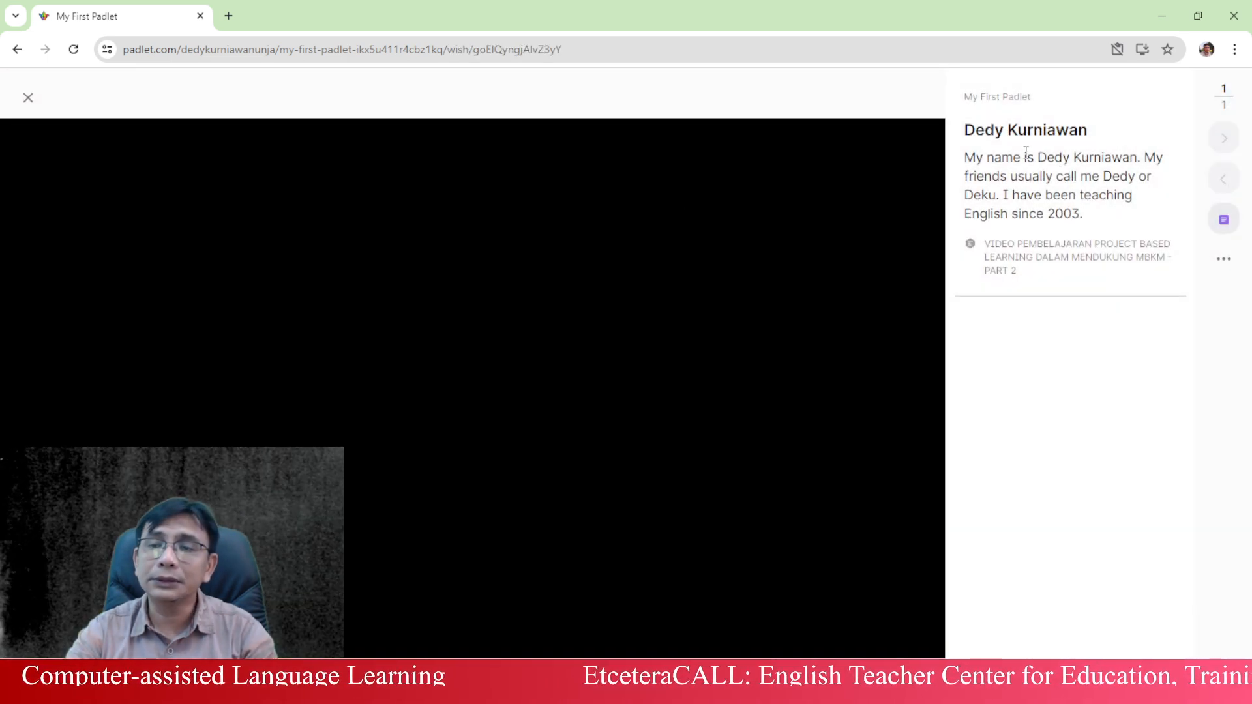
{"action": "left_click", "coordinate": [28, 98]}
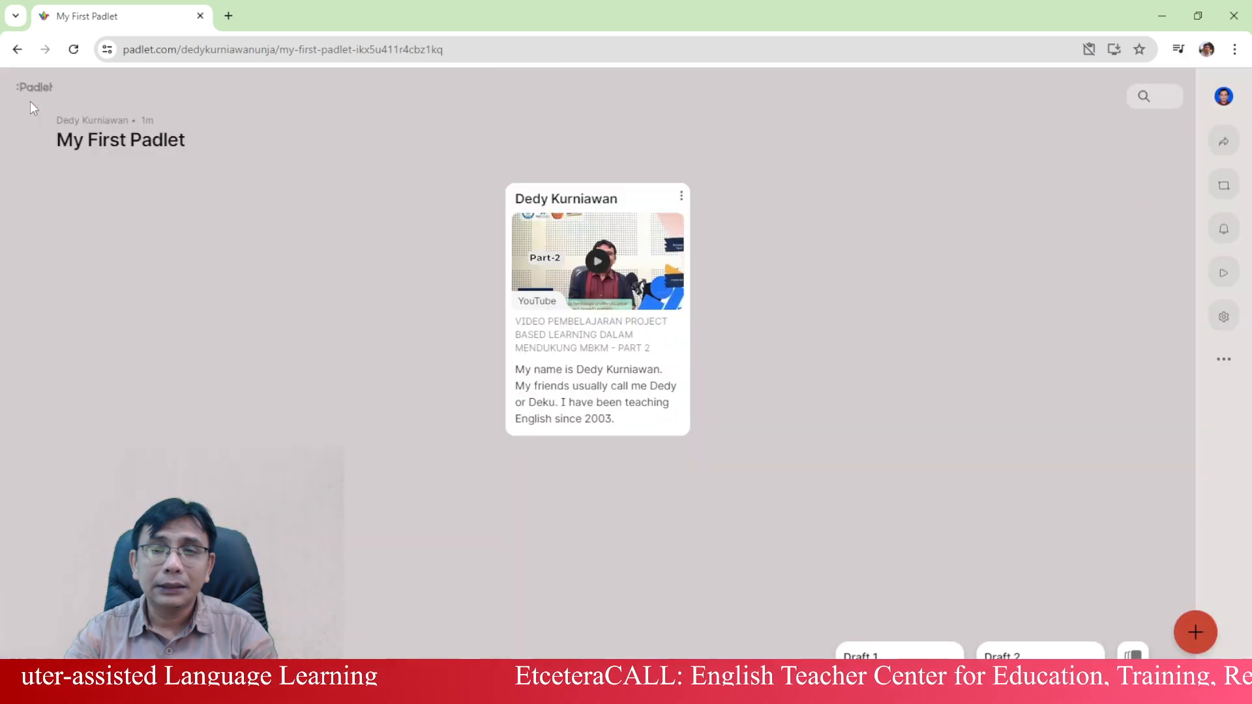
- Move the video post to the wall's left side and discard the empty Draft 2
{"action": "left_click_drag", "start_coordinate": [581, 198], "coordinate": [238, 293]}
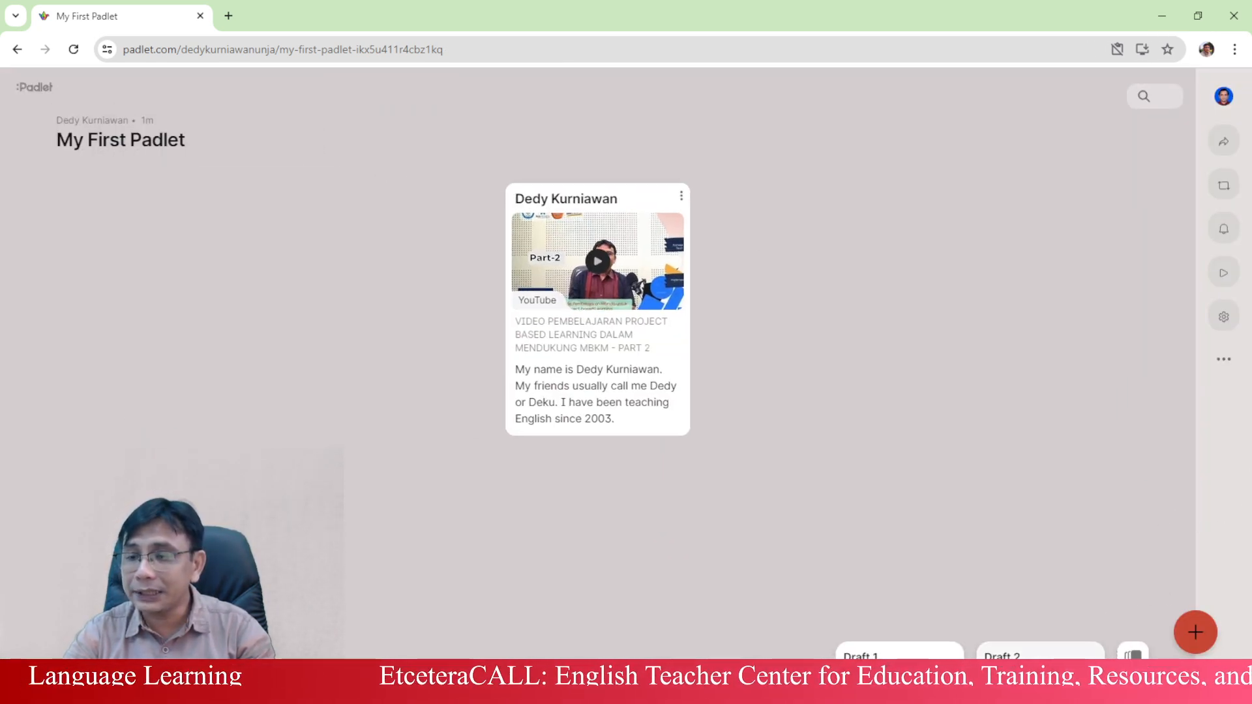
{"action": "left_click", "coordinate": [1040, 665]}
{"action": "left_click", "coordinate": [447, 187]}
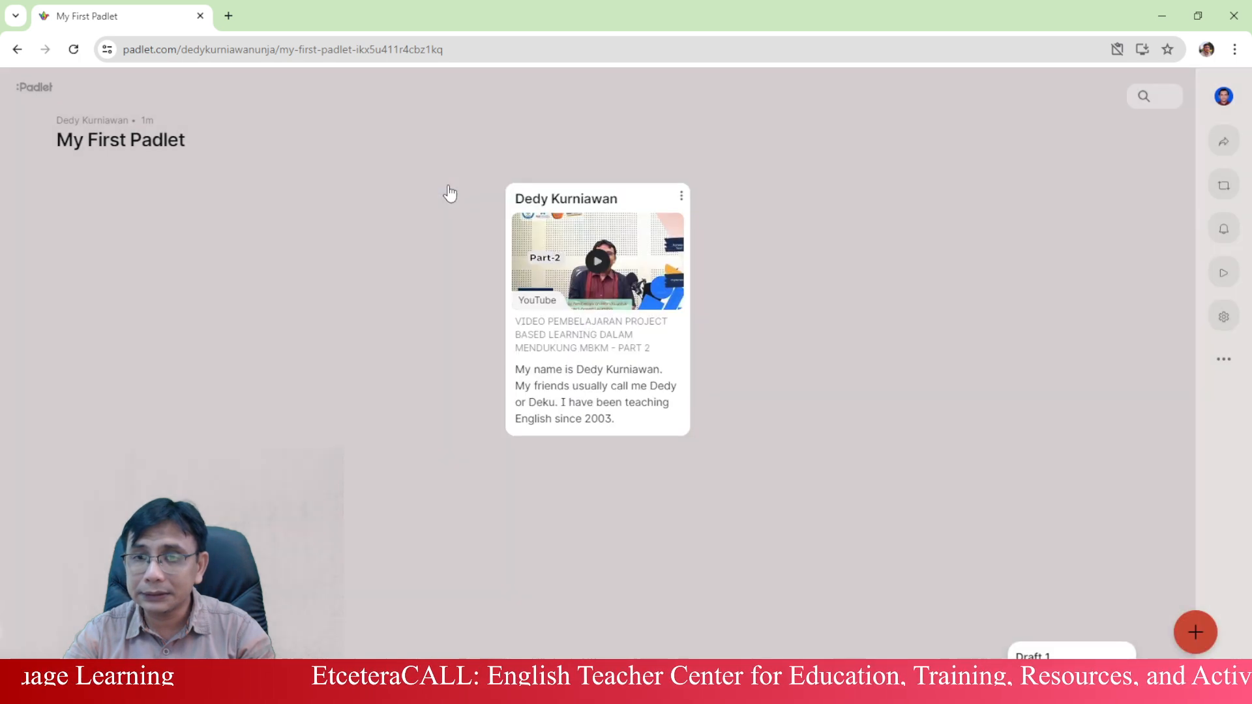
- Close the blank Draft 1 composer without posting anything
{"action": "left_click", "coordinate": [1070, 664]}
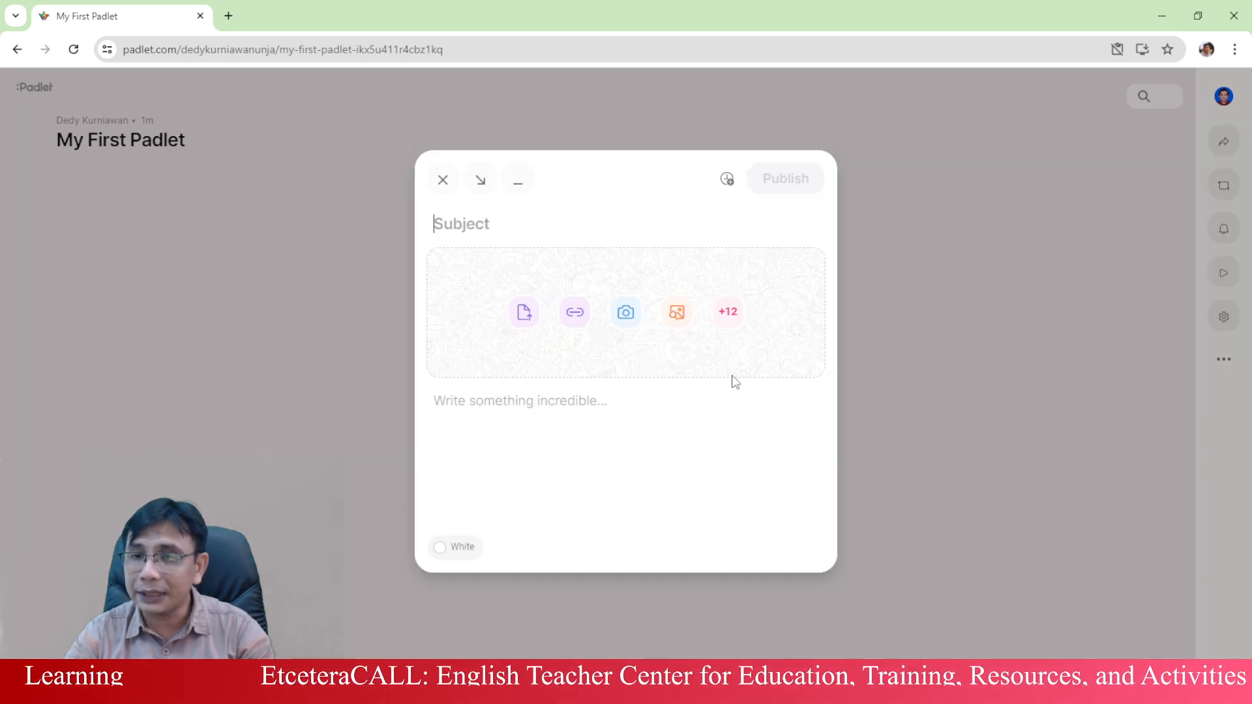
{"action": "left_click", "coordinate": [444, 183]}
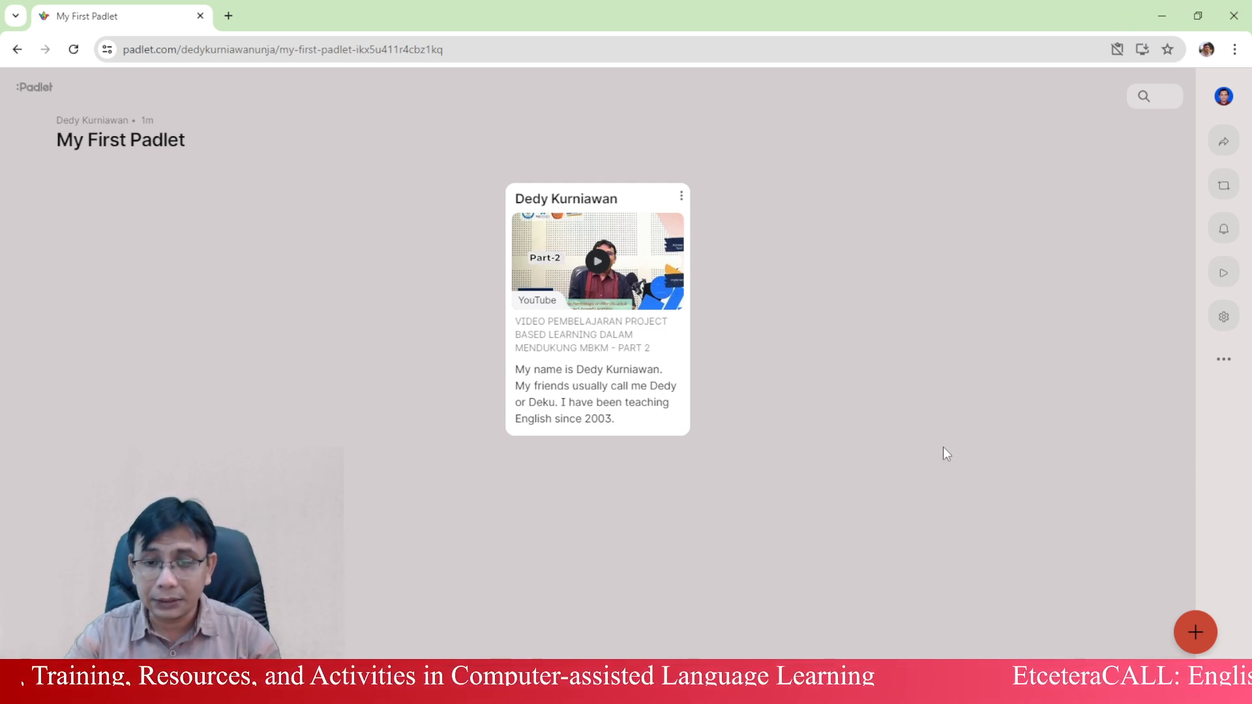
- Show a second contributor's phone post with a photo and short greeting on the wall
{"action": "mouse_move", "coordinate": [398, 690]}
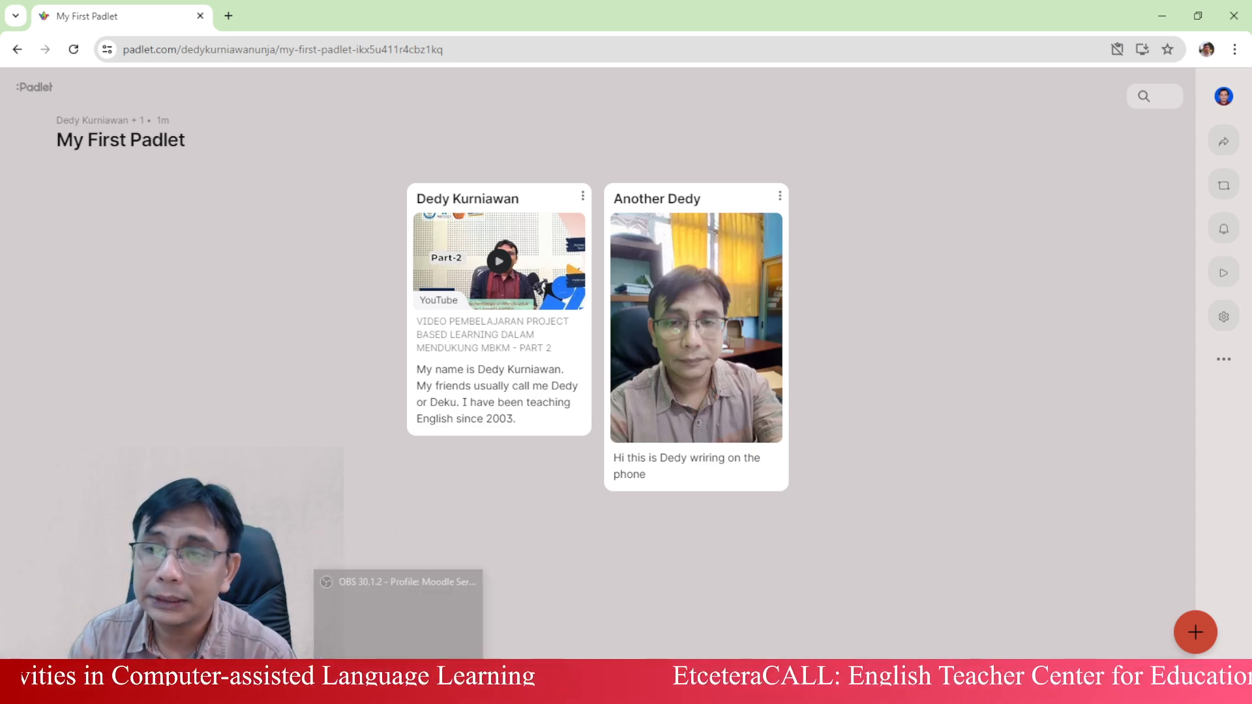
{"action": "left_click", "coordinate": [400, 690]}
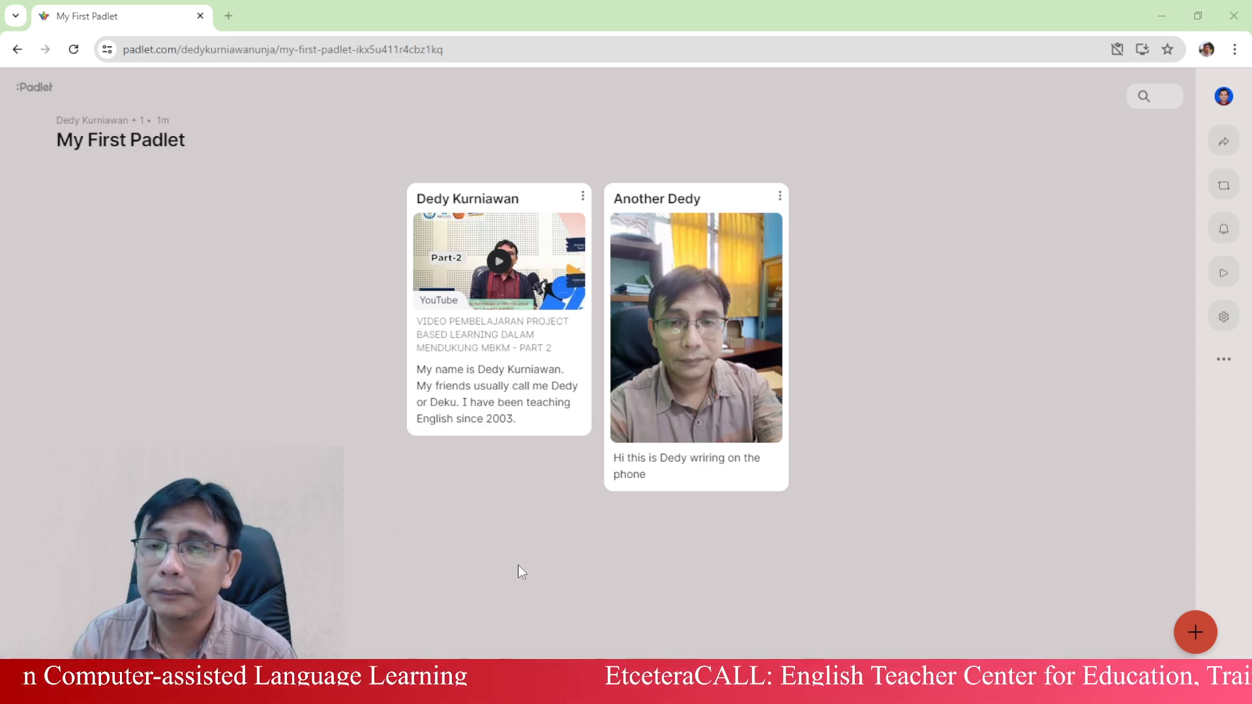